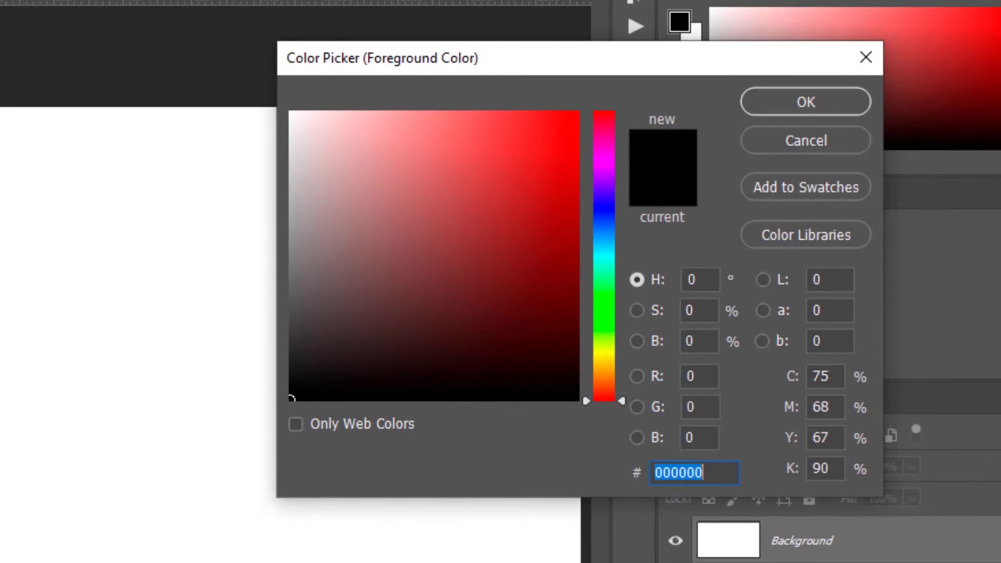
# - Set the foreground color to f1f1f1 and fill the Background layer with it
pyautogui.click(727, 480)
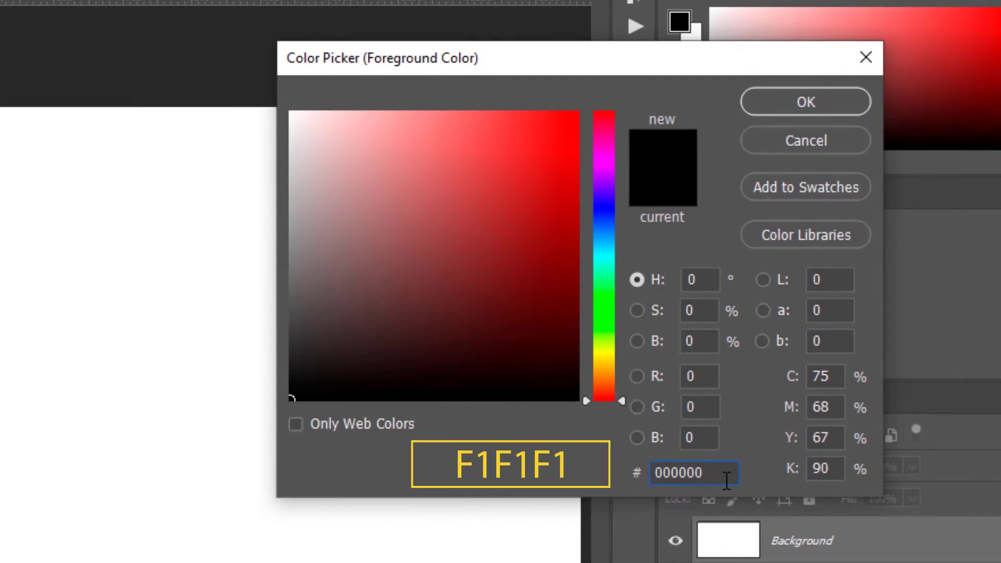
pyautogui.doubleClick(727, 480)
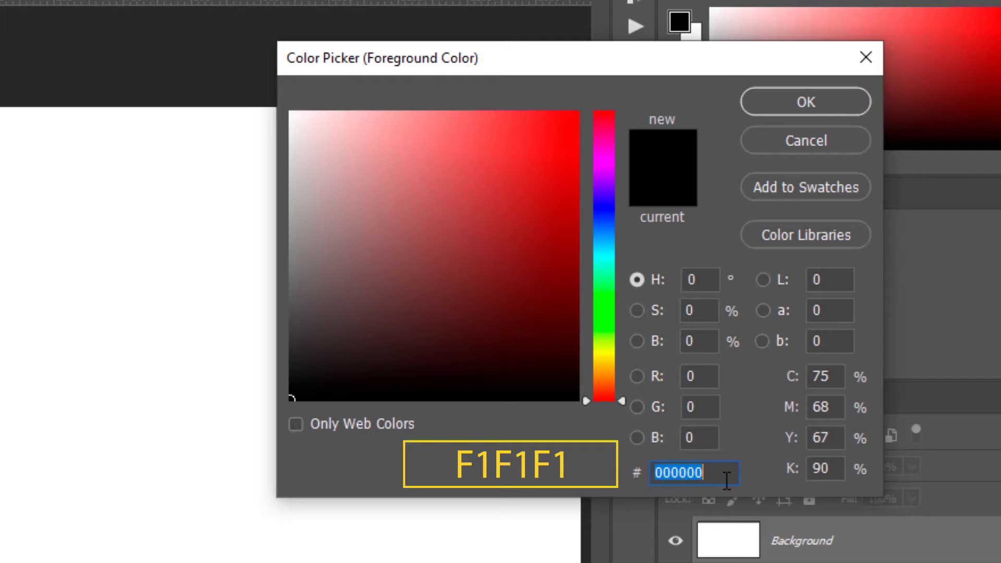
pyautogui.write('f')
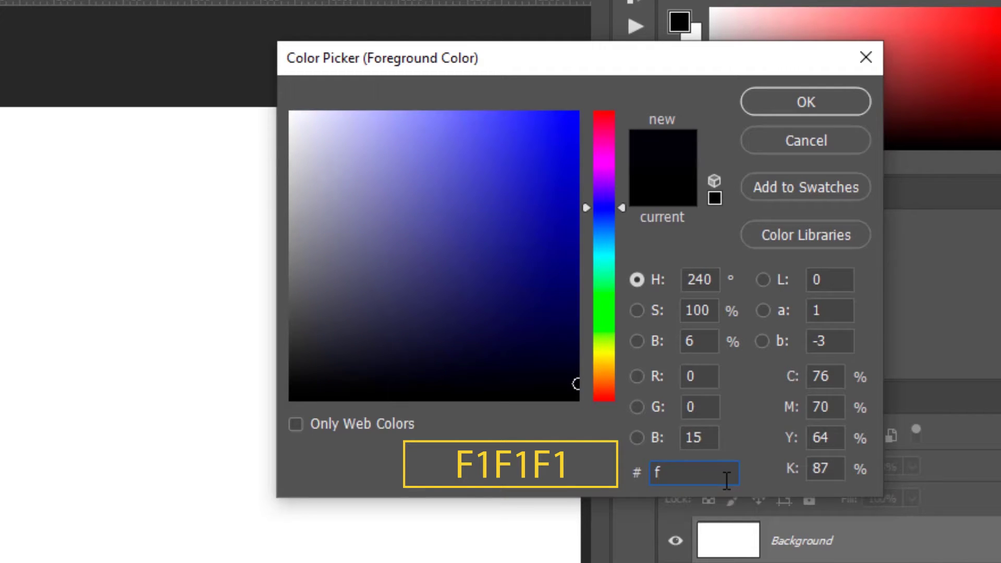
pyautogui.write('1f1f1')
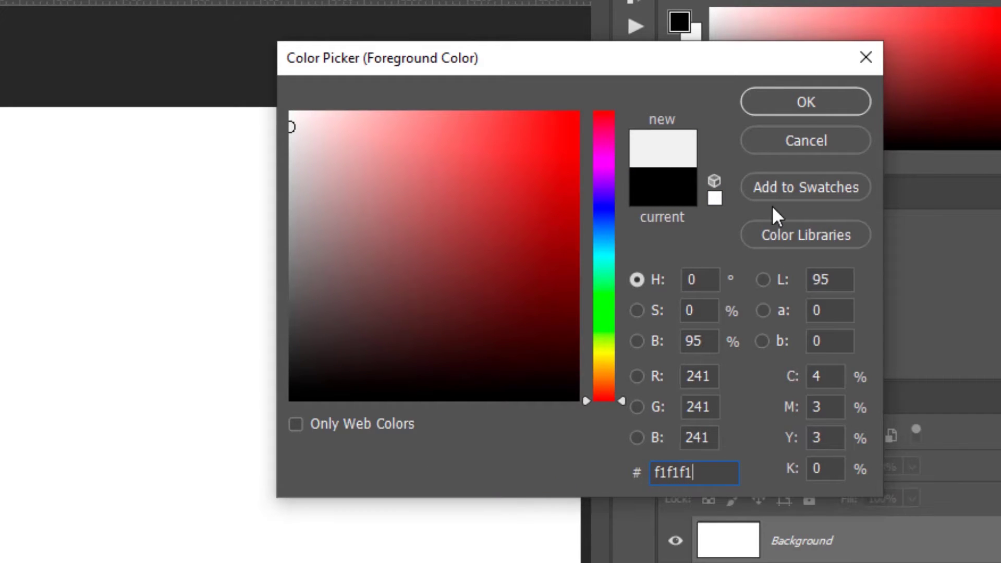
pyautogui.click(803, 103)
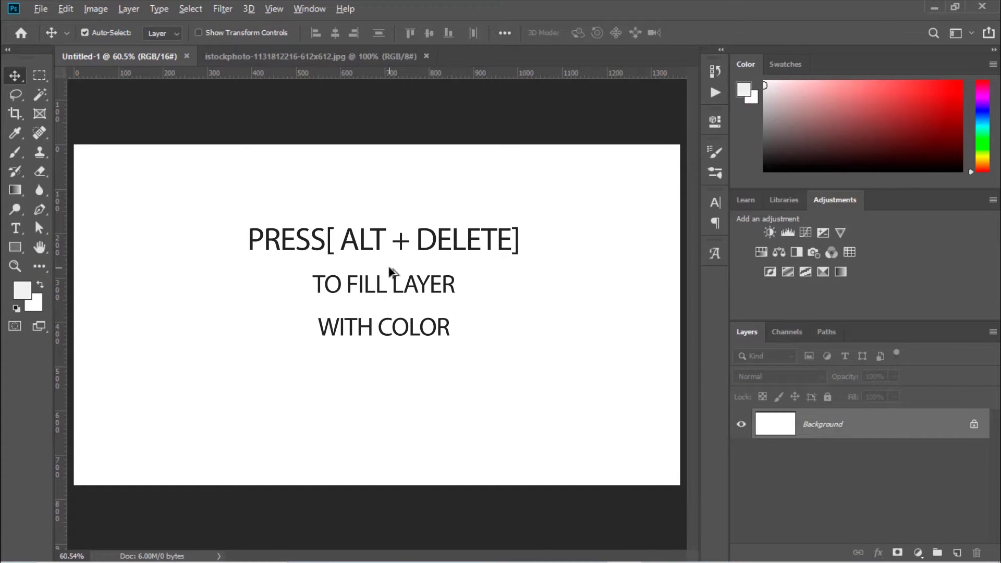
pyautogui.hotkey('alt', 'Delete')
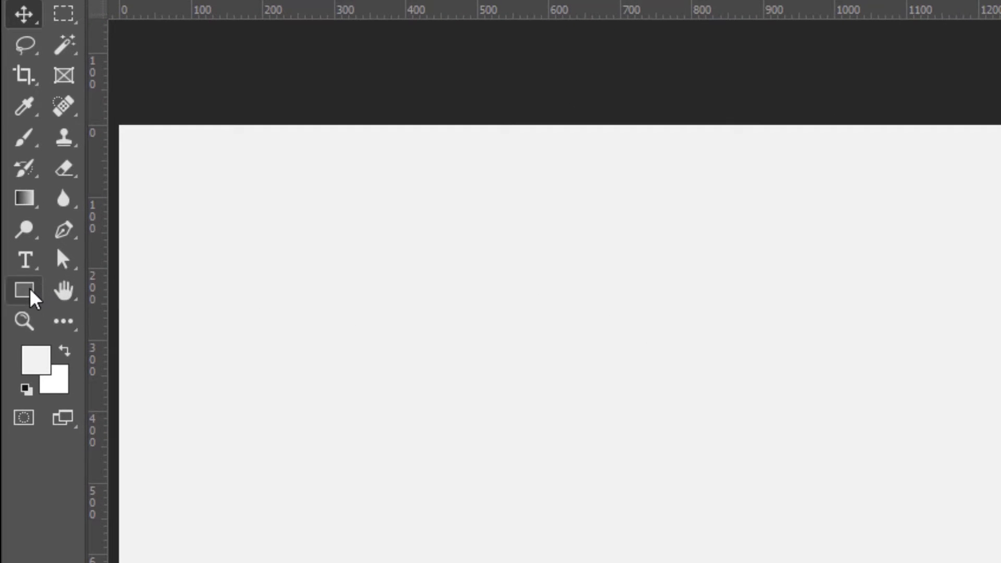
# - Set the Rectangle tool's shape fill color to d9d9d9
pyautogui.click(31, 296)
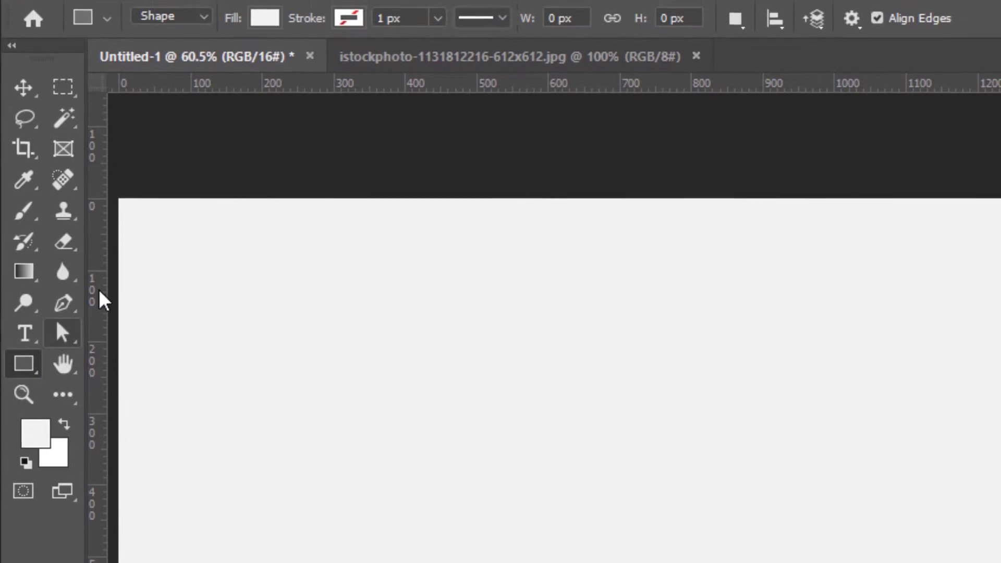
pyautogui.click(264, 53)
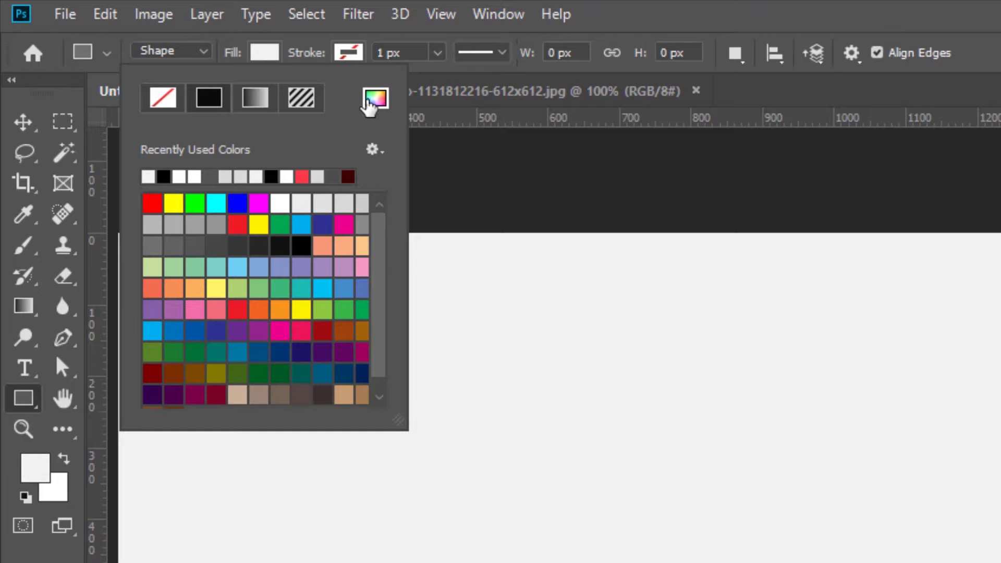
pyautogui.click(369, 100)
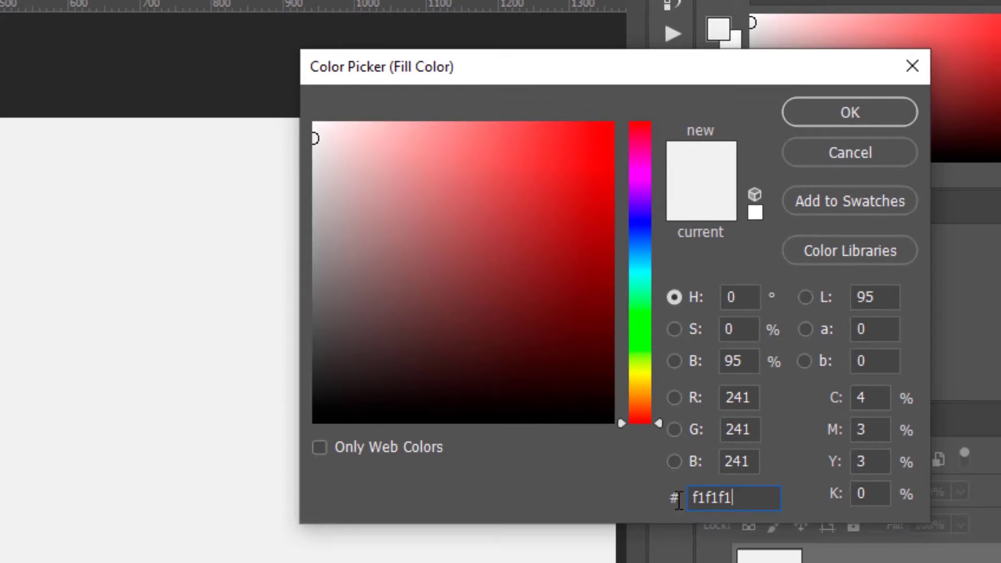
pyautogui.doubleClick(697, 497)
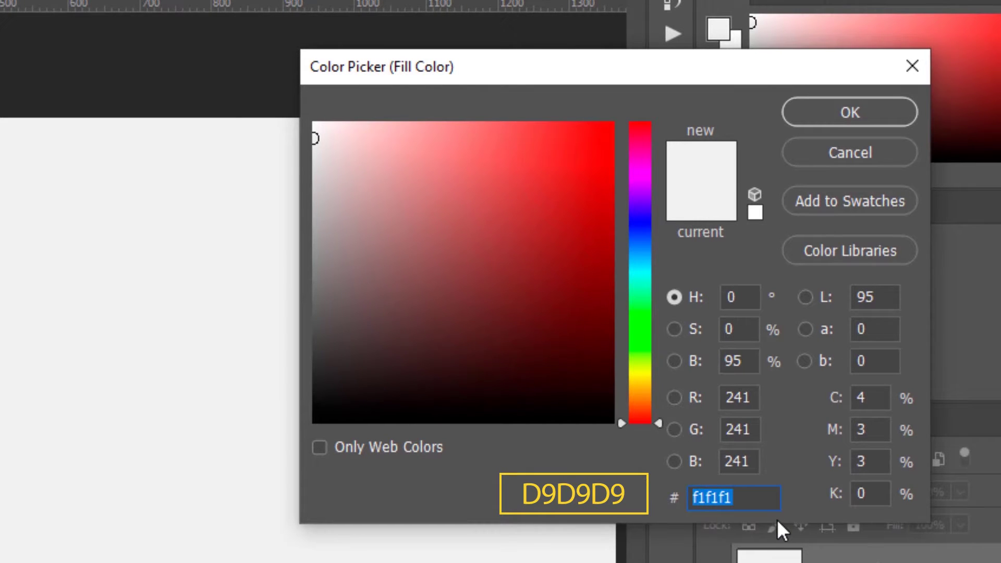
pyautogui.write('d9')
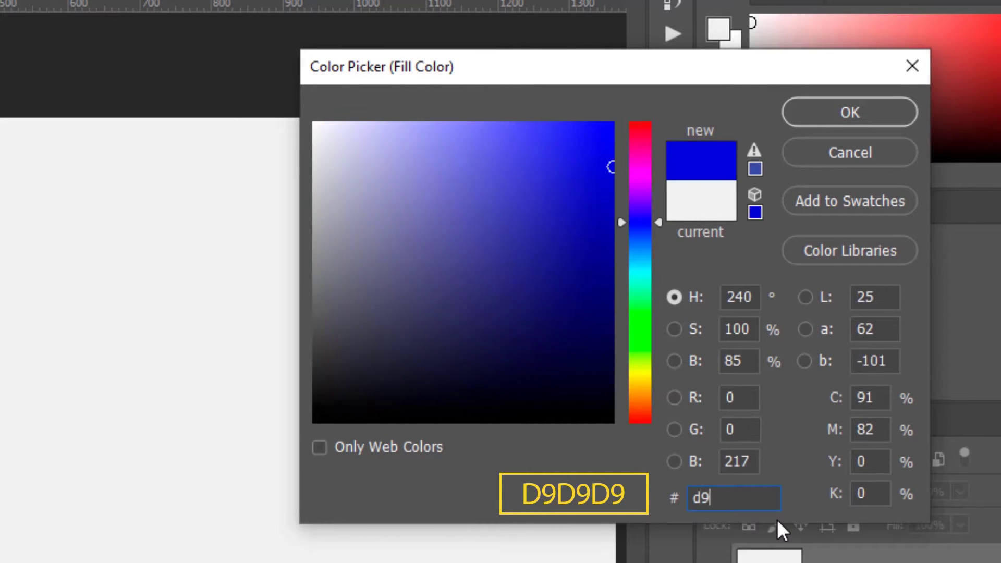
pyautogui.write('d9d9')
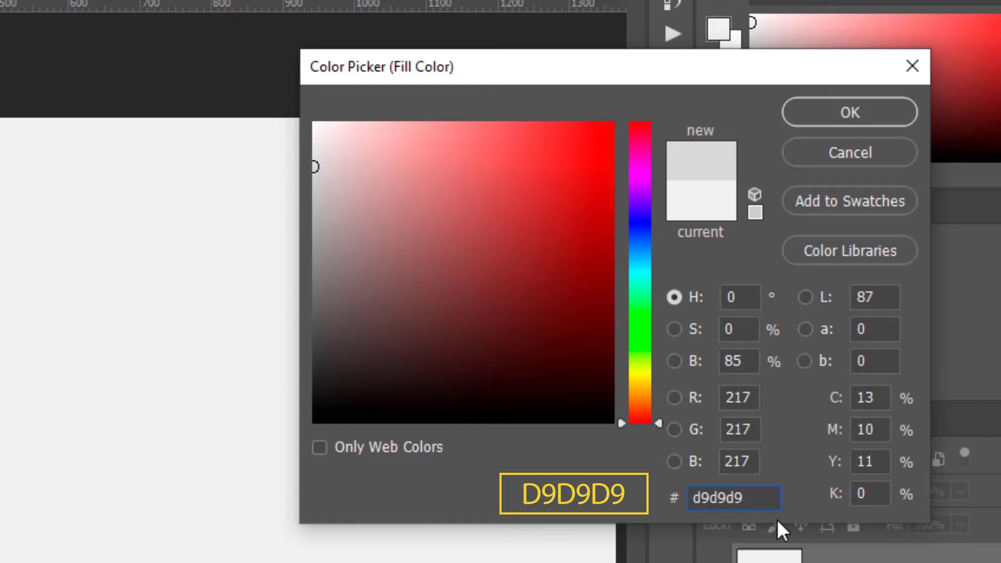
pyautogui.click(852, 113)
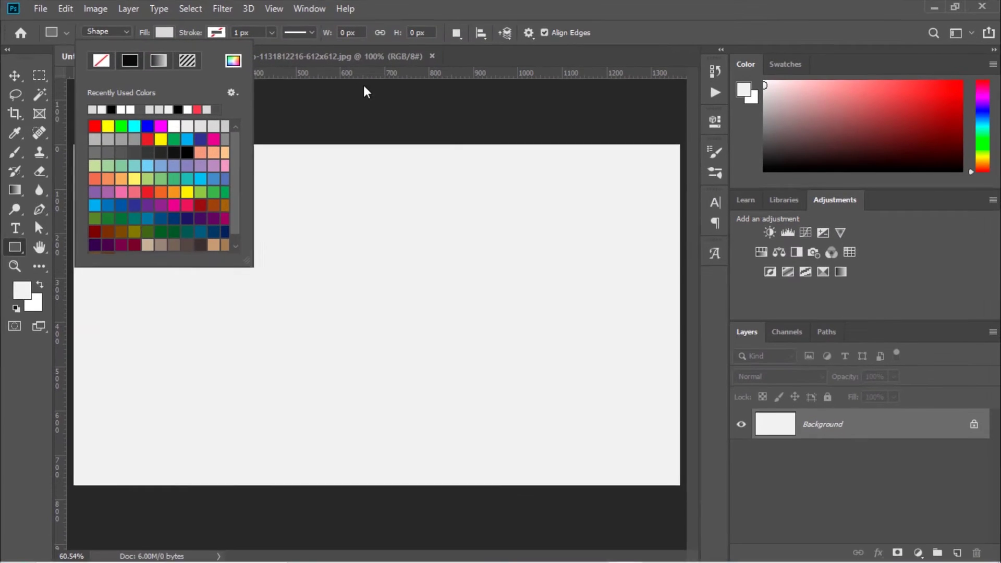
pyautogui.click(427, 6)
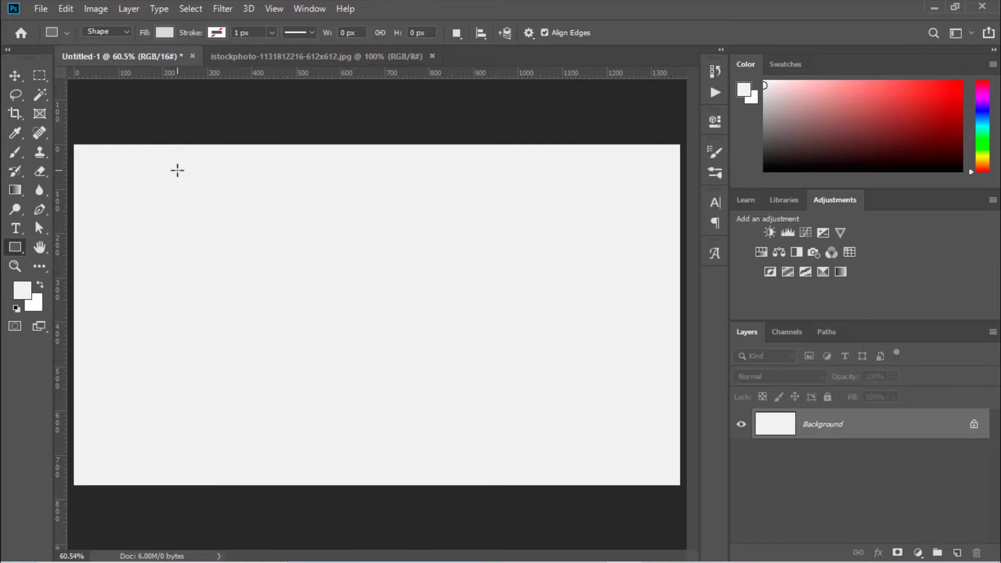
# - Draw a square of about 657 by 657 px on the canvas and shift it slightly to the right
pyautogui.moveTo(170, 166); pyautogui.dragTo(617, 451)
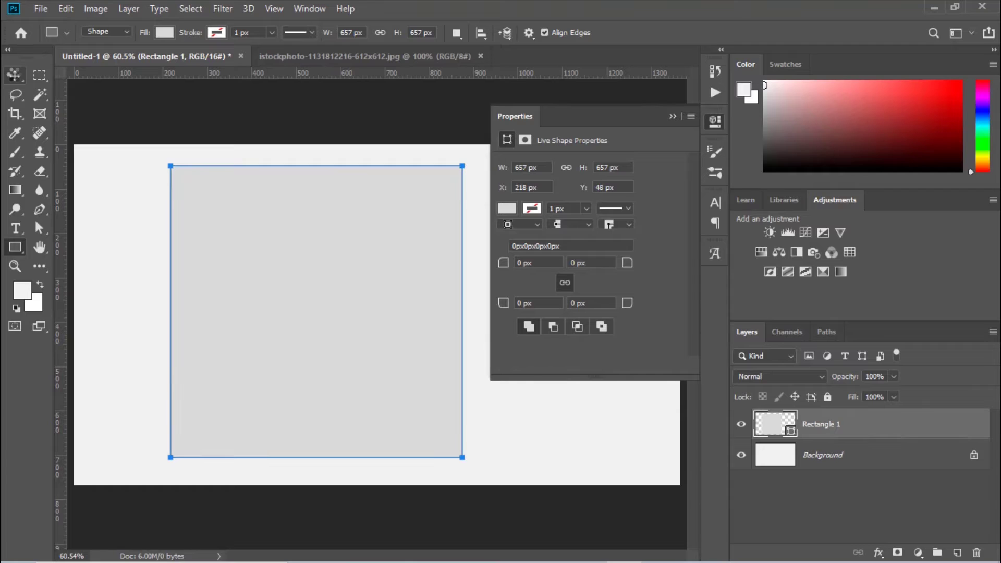
pyautogui.press('v')
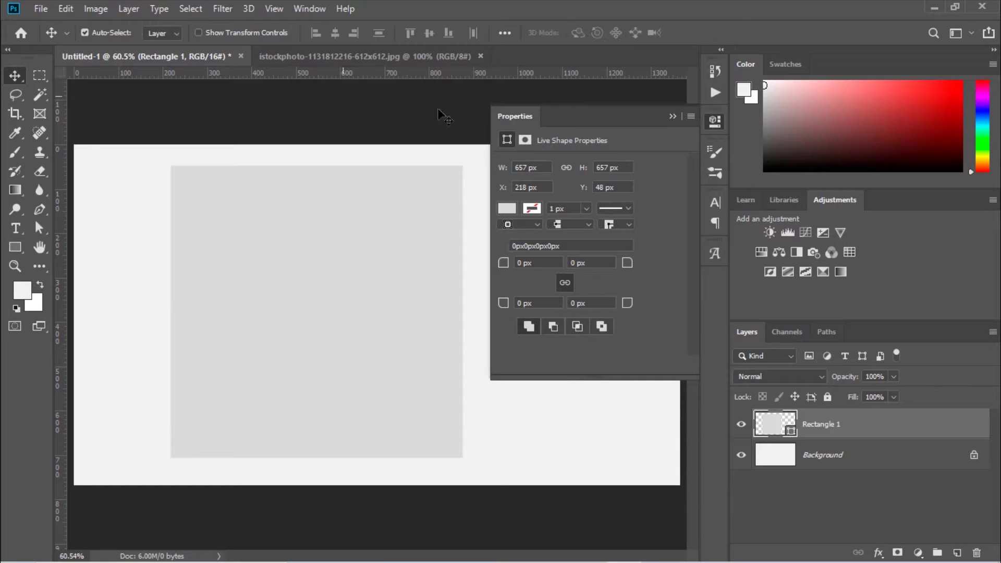
pyautogui.click(673, 117)
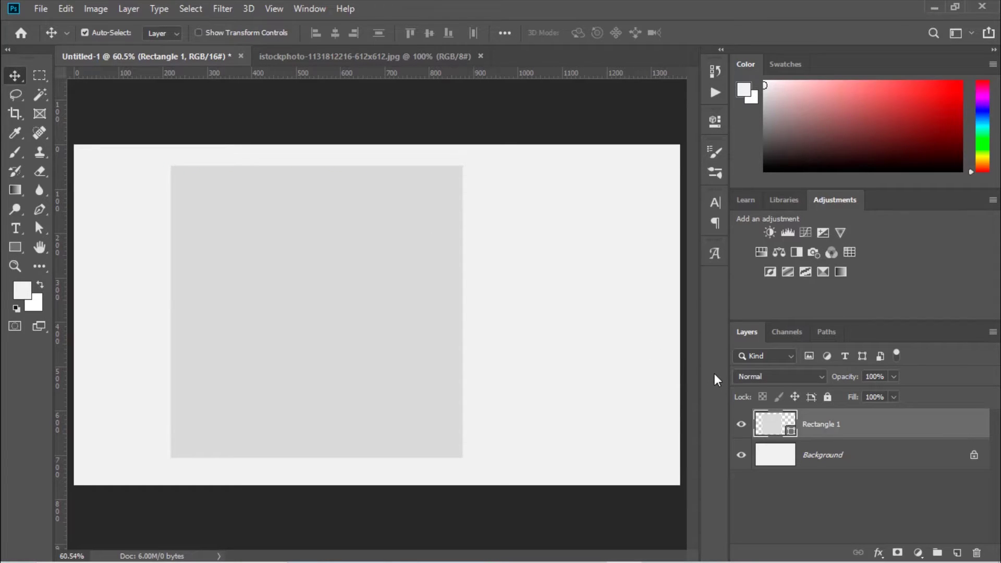
pyautogui.moveTo(440, 329); pyautogui.dragTo(458, 328)
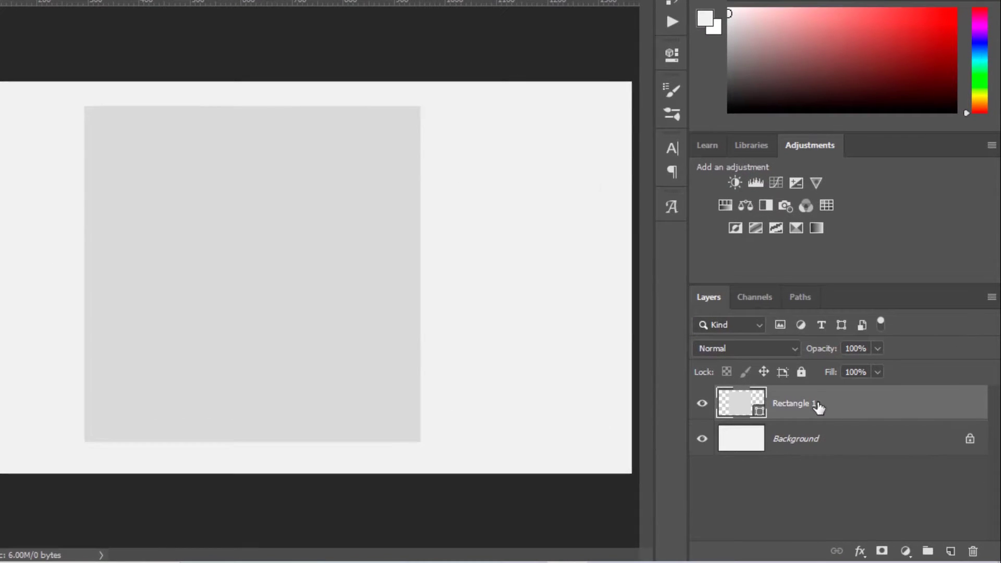
# - Rasterize the Rectangle 1 layer and center it horizontally and vertically on the Background layer
pyautogui.rightClick(818, 408)
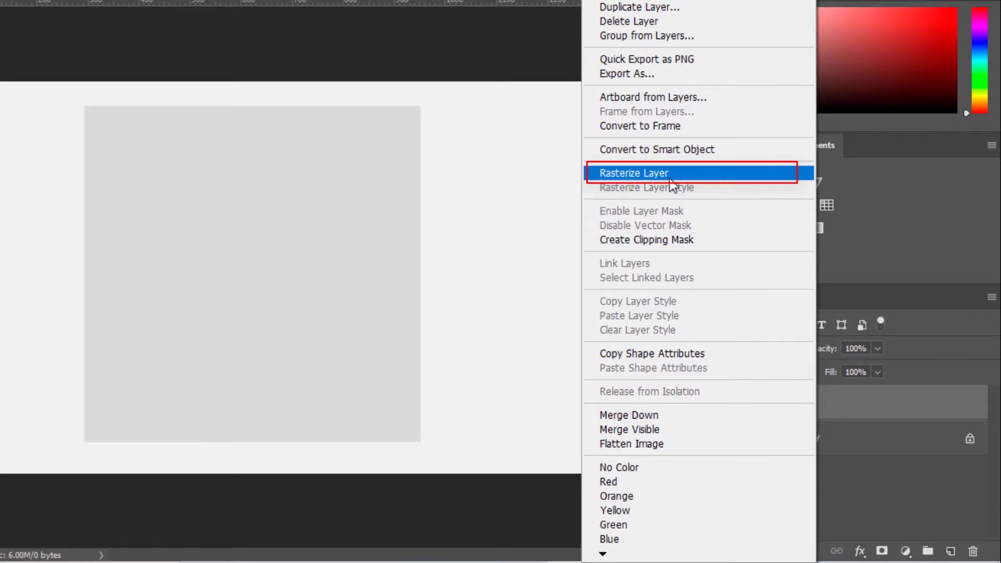
pyautogui.click(670, 177)
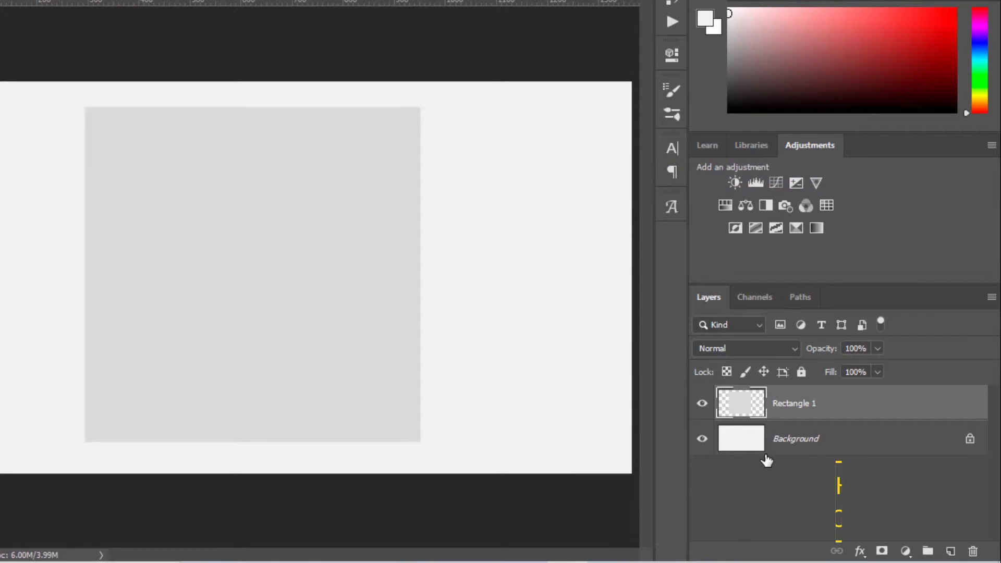
pyautogui.click(790, 439)
pyautogui.click(745, 414)
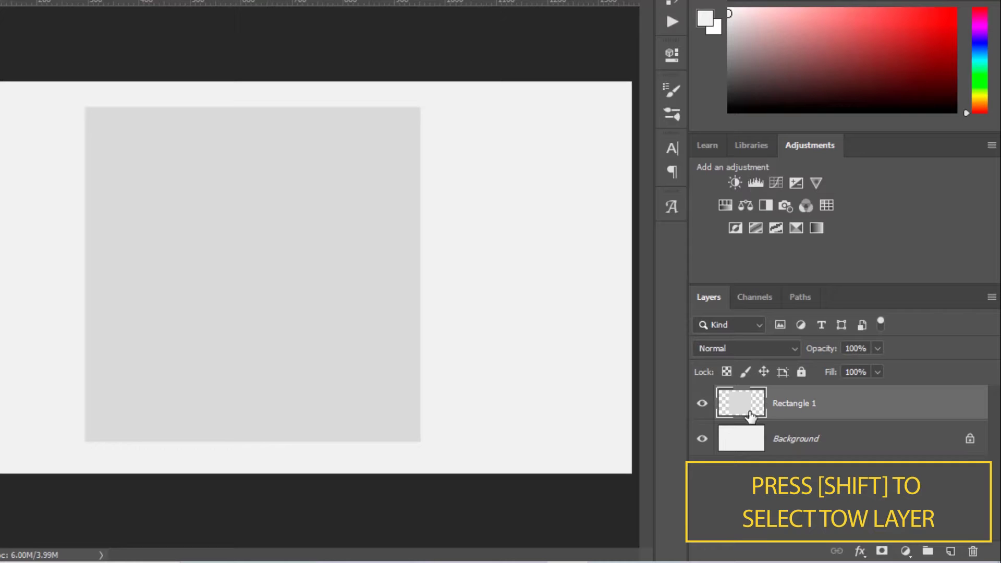
pyautogui.keyDown('shift'); pyautogui.click(828, 441); pyautogui.keyUp('shift')
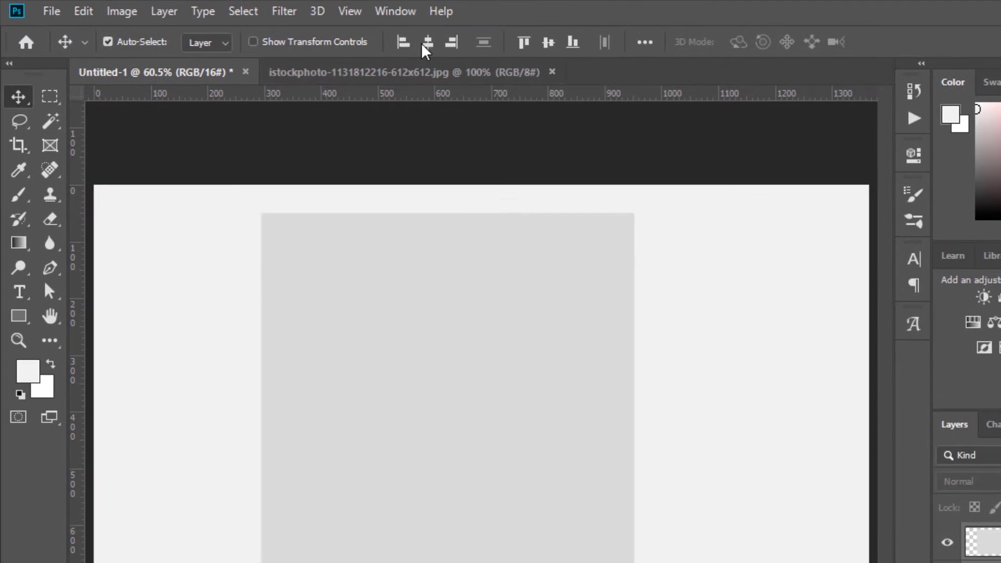
pyautogui.click(427, 43)
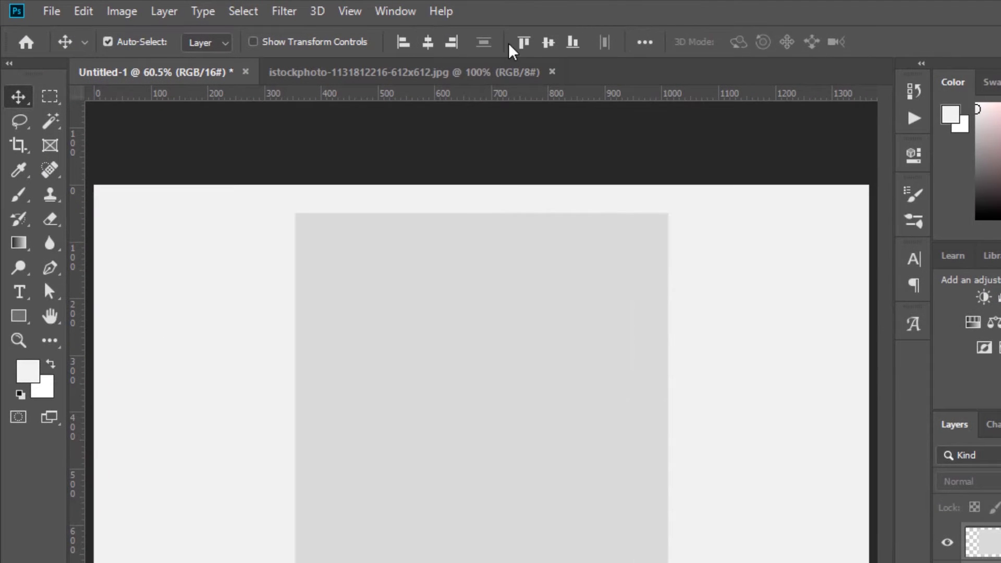
pyautogui.click(547, 45)
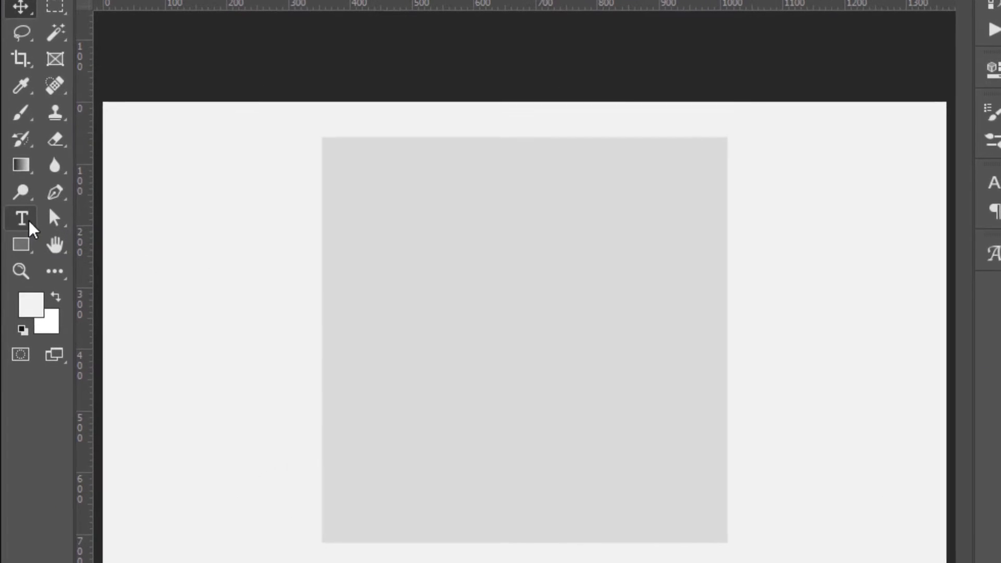
# - Set up the Type tool with the Objective font in the Extra Bold style
pyautogui.click(27, 223)
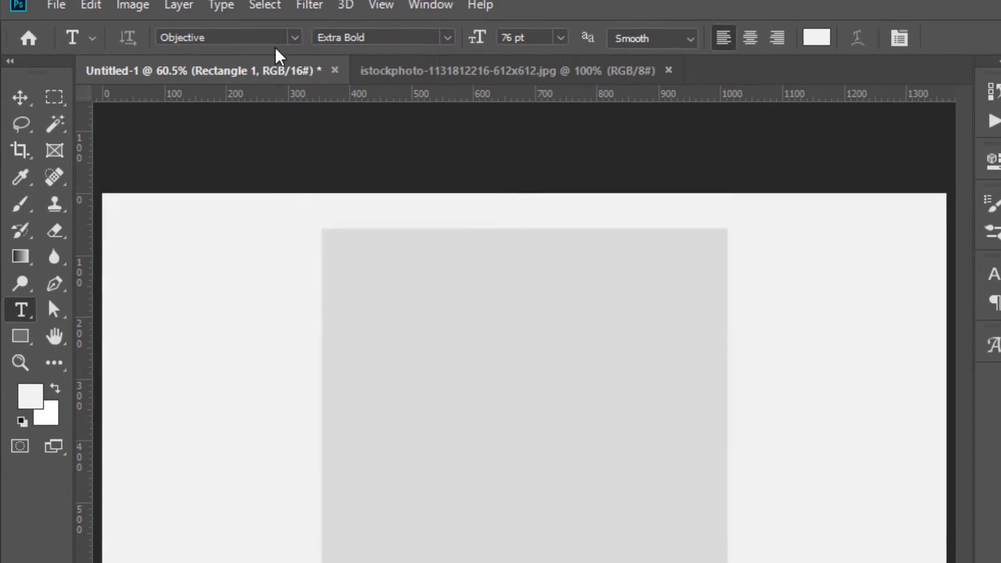
pyautogui.click(295, 46)
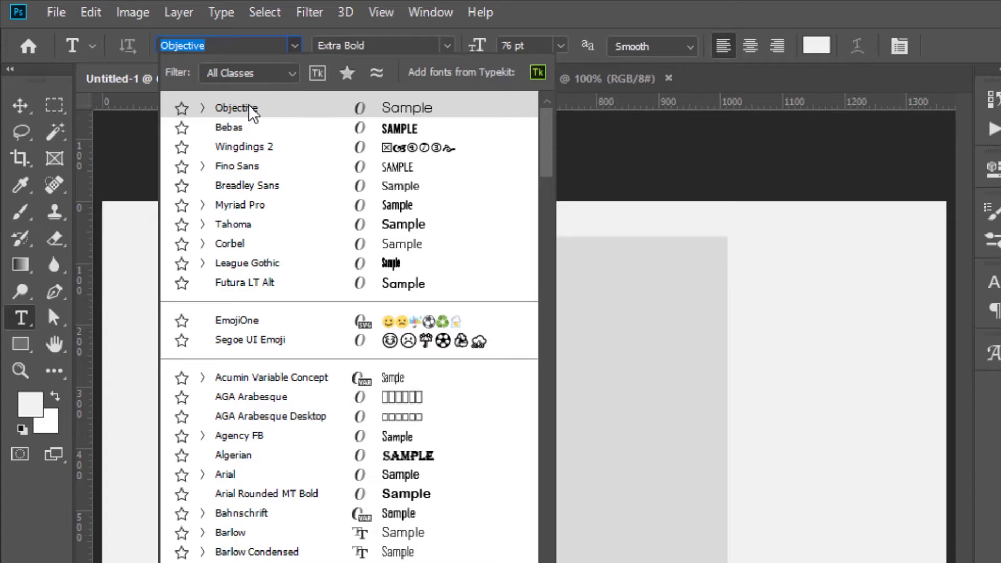
pyautogui.click(447, 45)
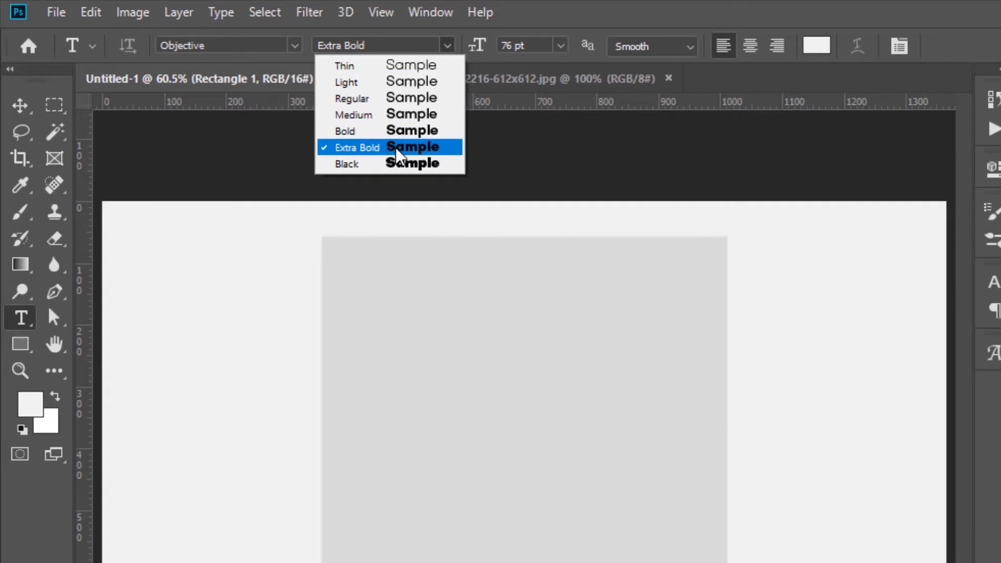
pyautogui.click(617, 8)
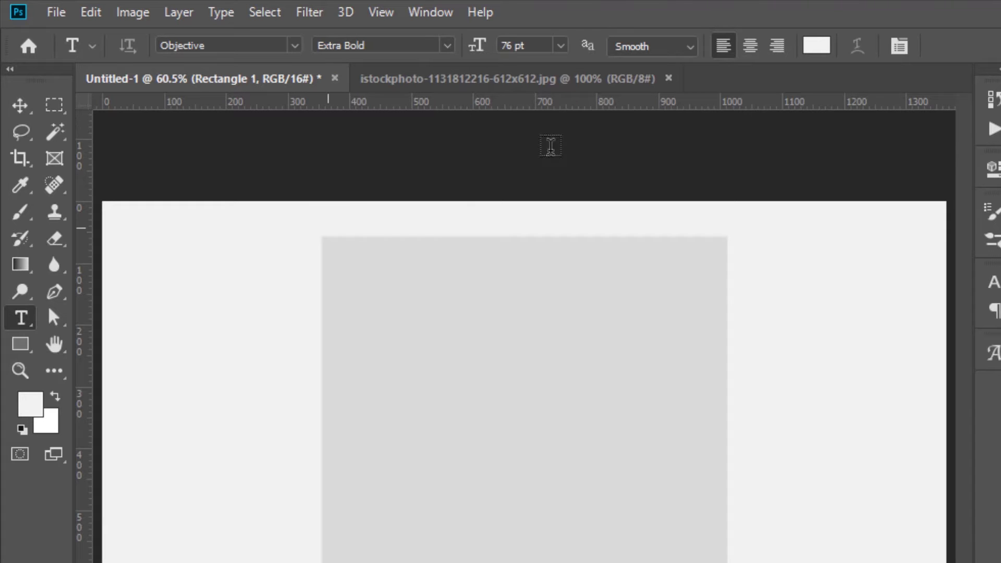
# - Set the text color to f23d4c
pyautogui.click(812, 51)
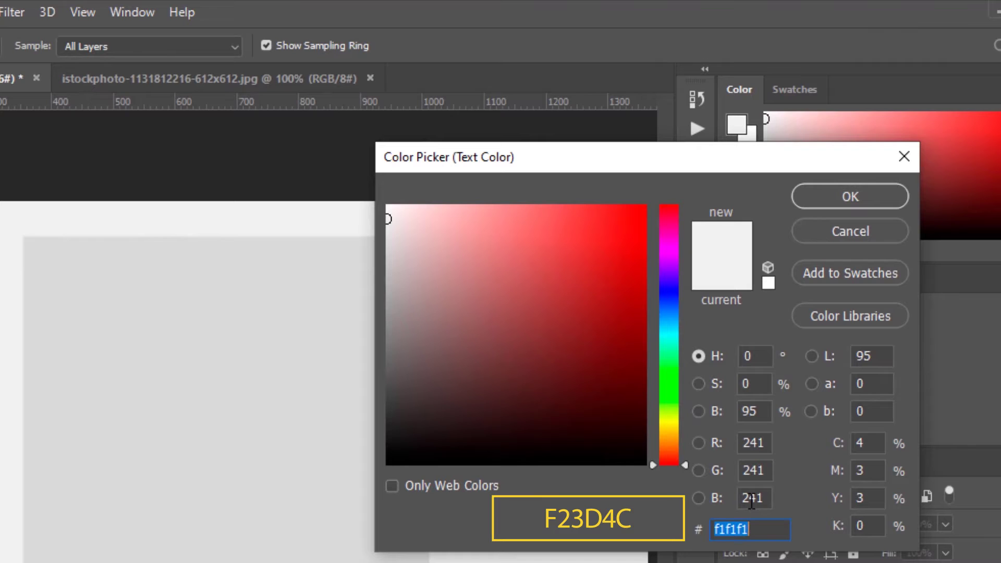
pyautogui.write('f2')
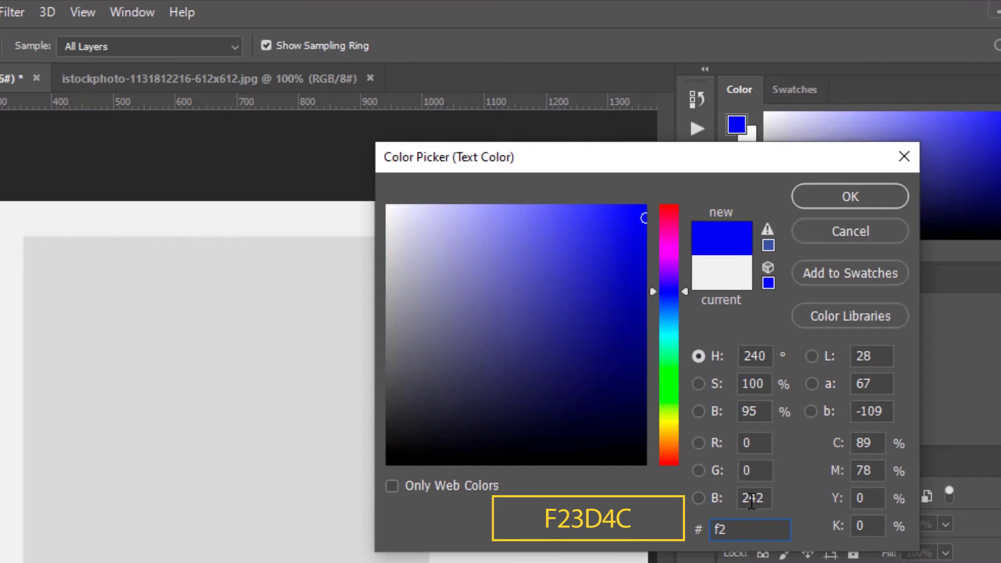
pyautogui.write('3d')
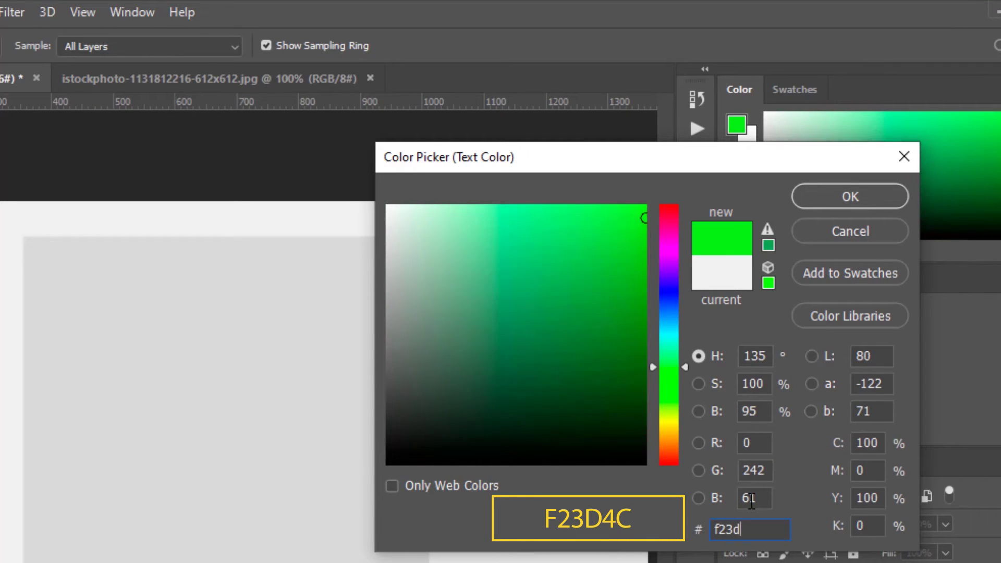
pyautogui.write('4c')
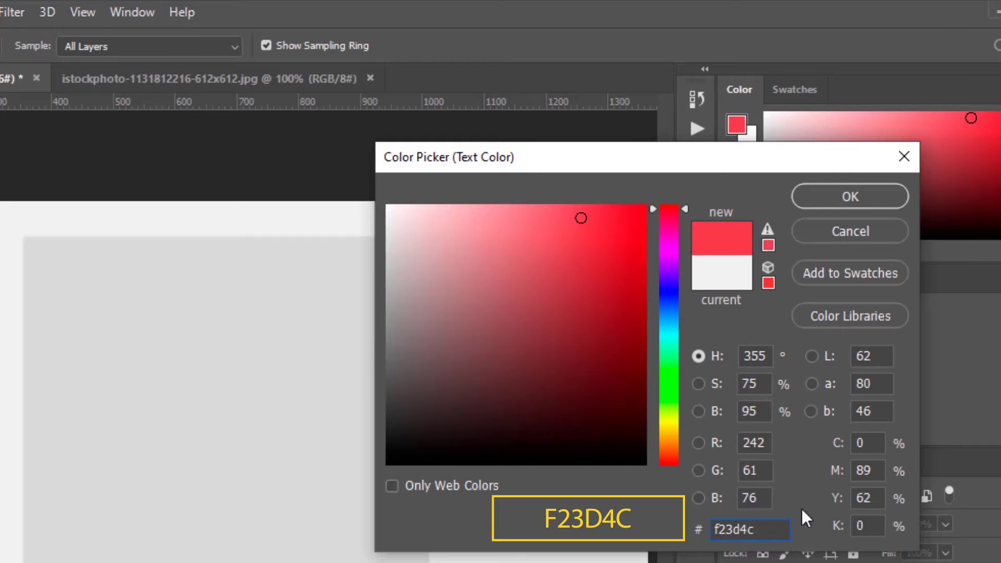
pyautogui.click(879, 198)
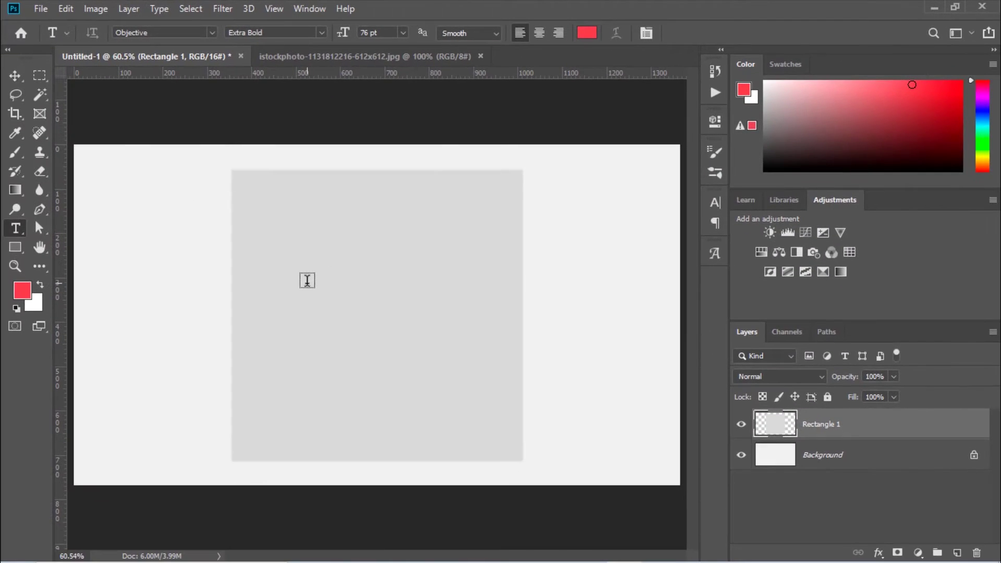
# - Add the letter N as text on the gray square and move it to the square's upper-left area
pyautogui.click(307, 280)
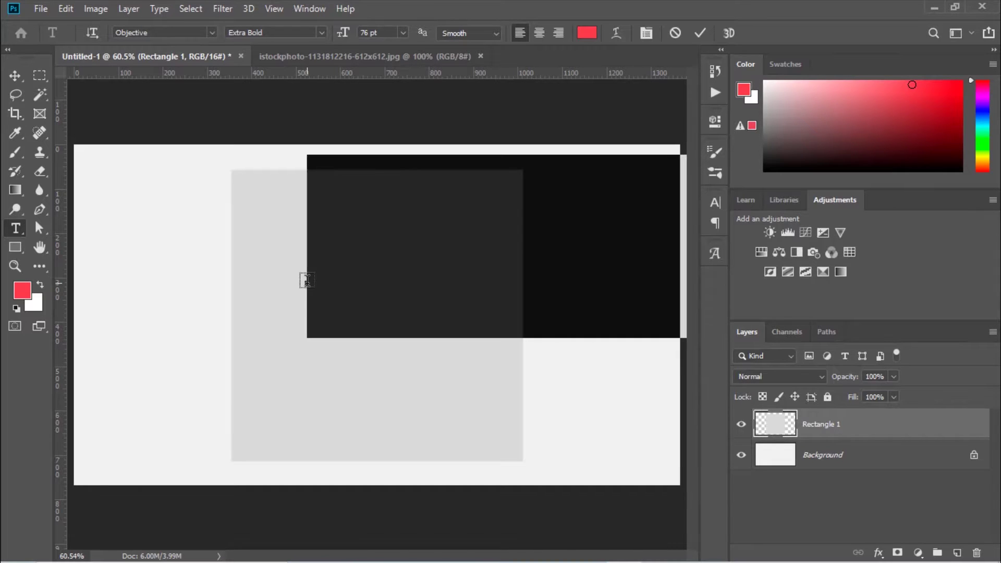
pyautogui.click(356, 265)
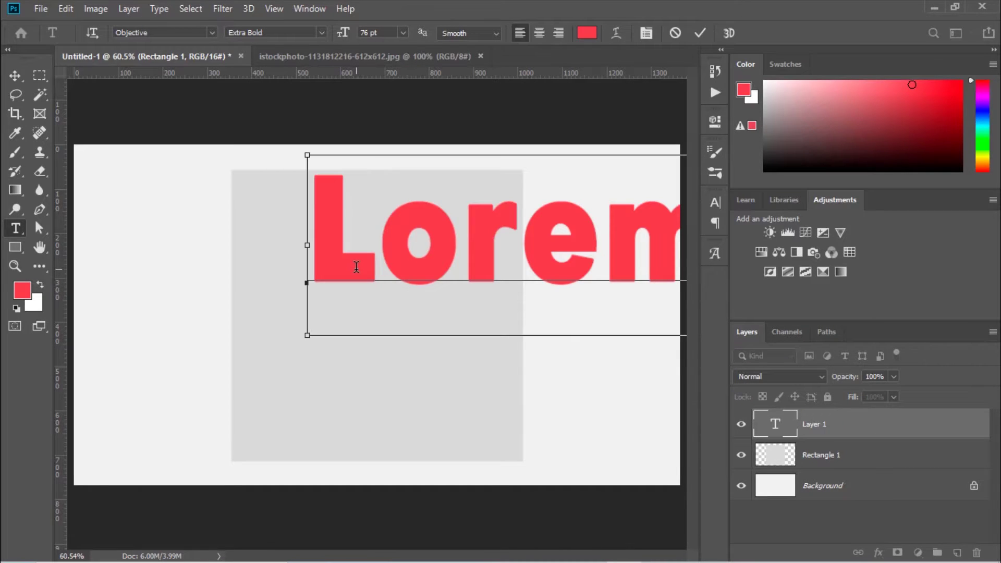
pyautogui.doubleClick(357, 267)
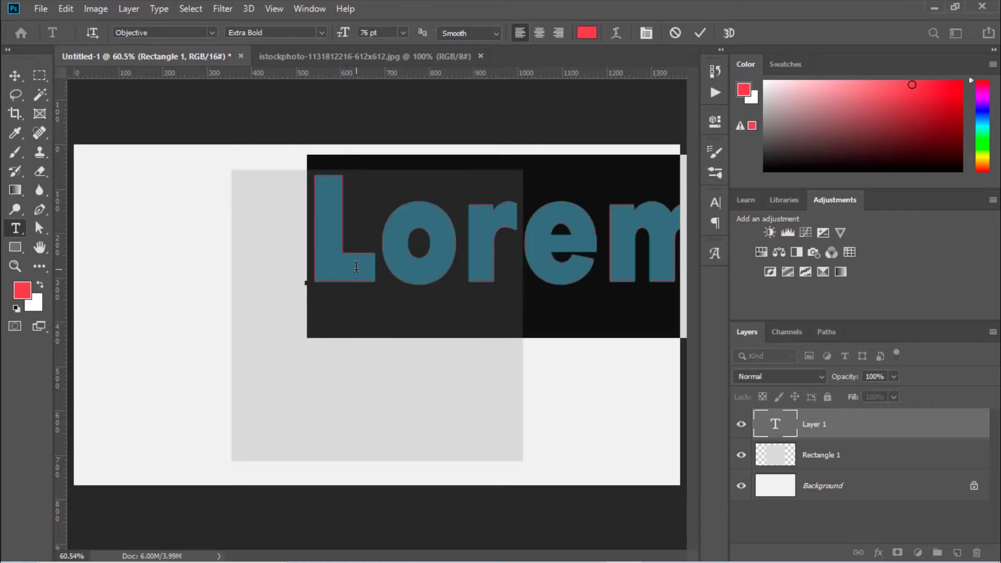
pyautogui.write('N')
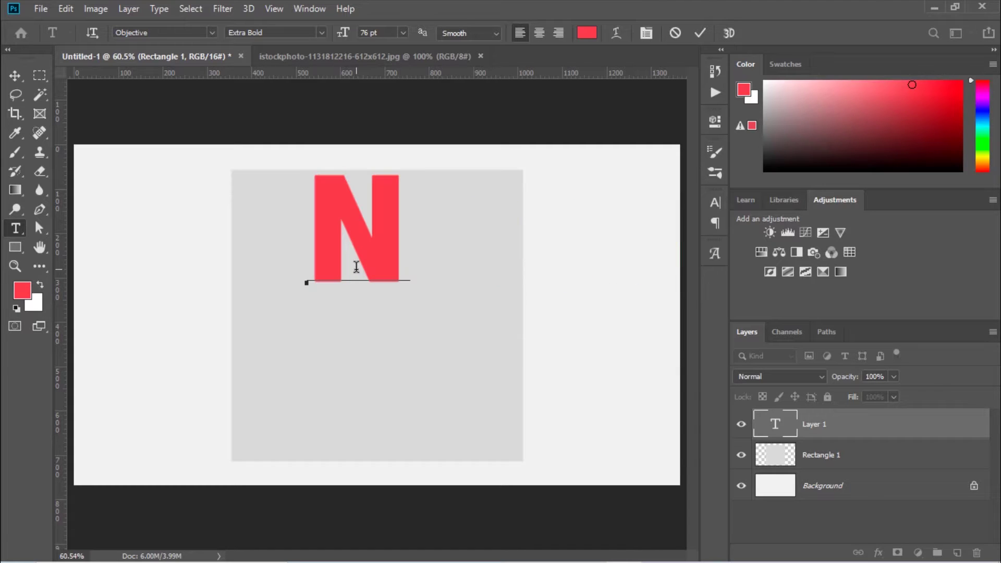
pyautogui.click(699, 32)
pyautogui.click(15, 75)
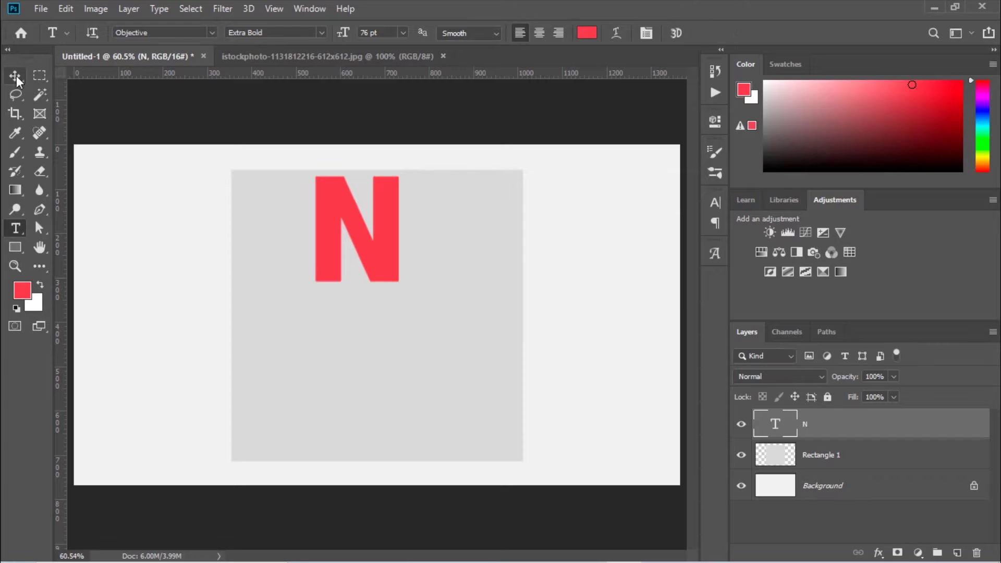
pyautogui.moveTo(339, 220); pyautogui.dragTo(306, 254)
pyautogui.hotkey('ctrl', 'j')
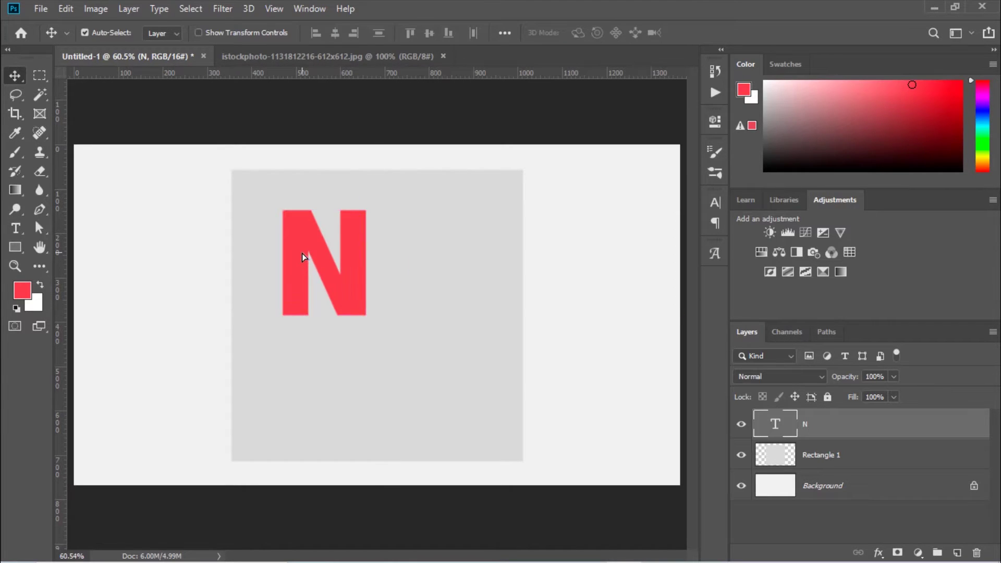
# - Enlarge the letter N proportionally to about 224% with Free Transform and position it in the middle of the gray square
pyautogui.click(66, 9)
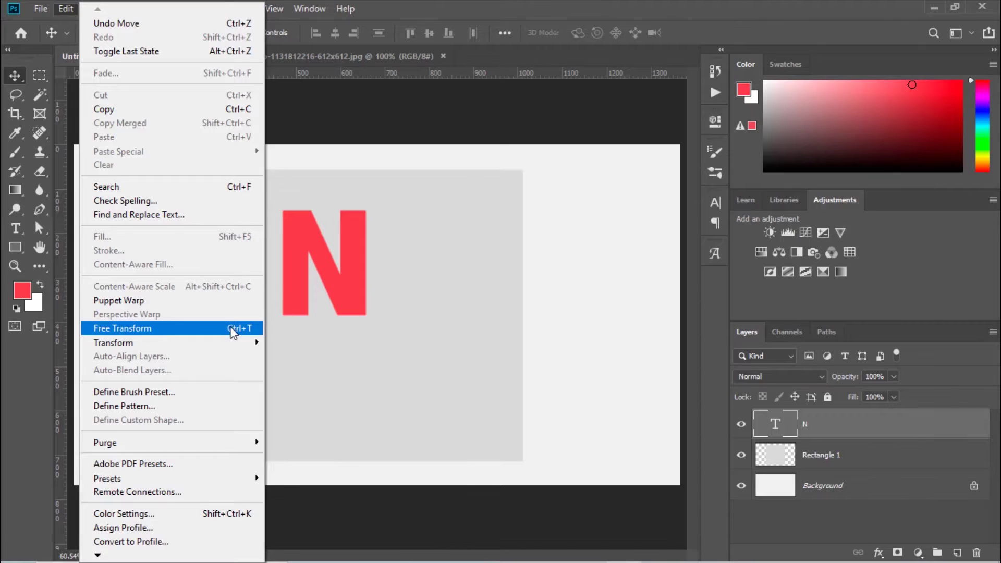
pyautogui.click(236, 333)
pyautogui.moveTo(375, 285); pyautogui.dragTo(462, 329)
pyautogui.moveTo(409, 294); pyautogui.dragTo(429, 310)
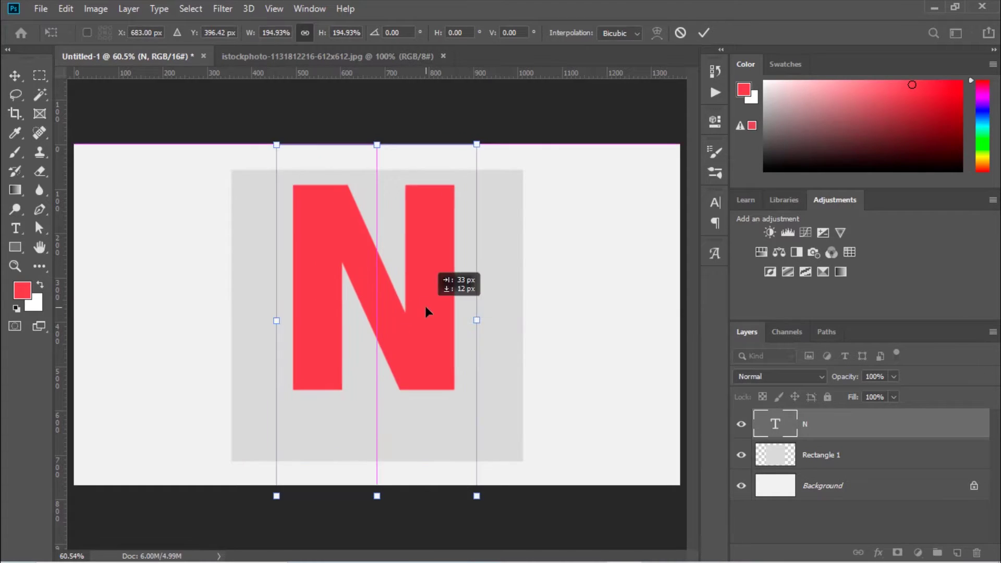
pyautogui.moveTo(489, 322); pyautogui.dragTo(509, 329)
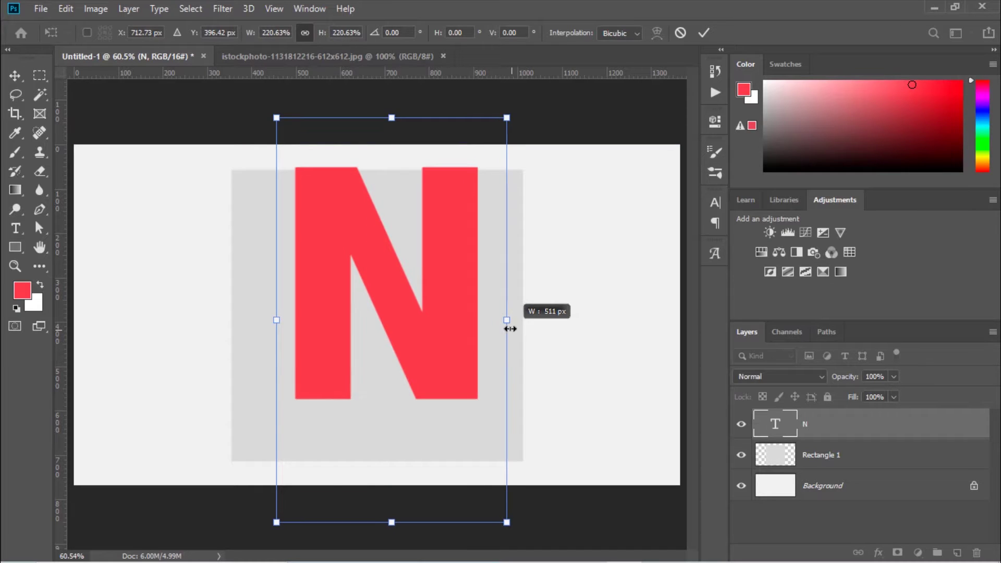
pyautogui.moveTo(456, 290); pyautogui.dragTo(442, 320)
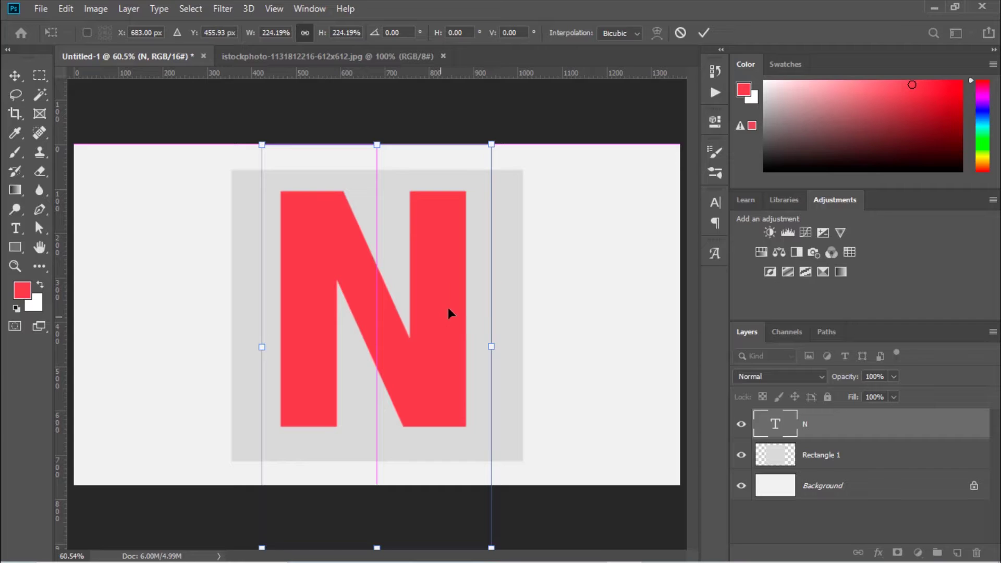
pyautogui.click(704, 33)
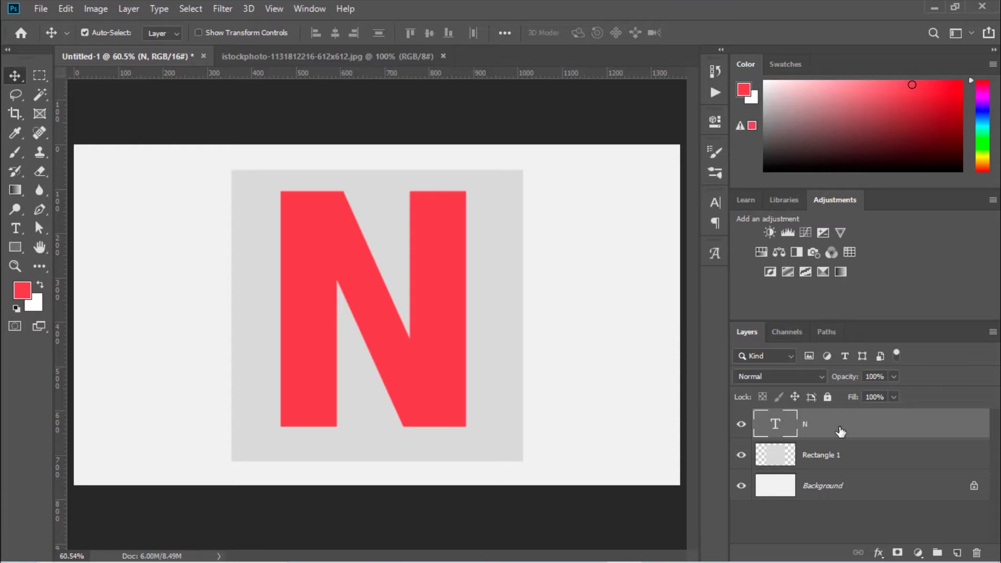
# - Rasterize the N text layer and center it horizontally and vertically on the Background layer
pyautogui.rightClick(840, 430)
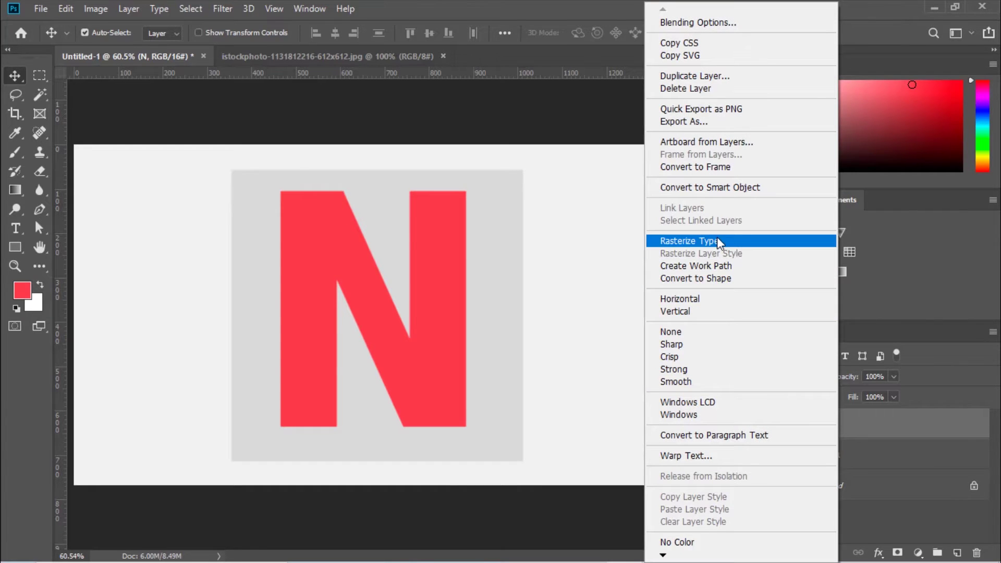
pyautogui.click(720, 241)
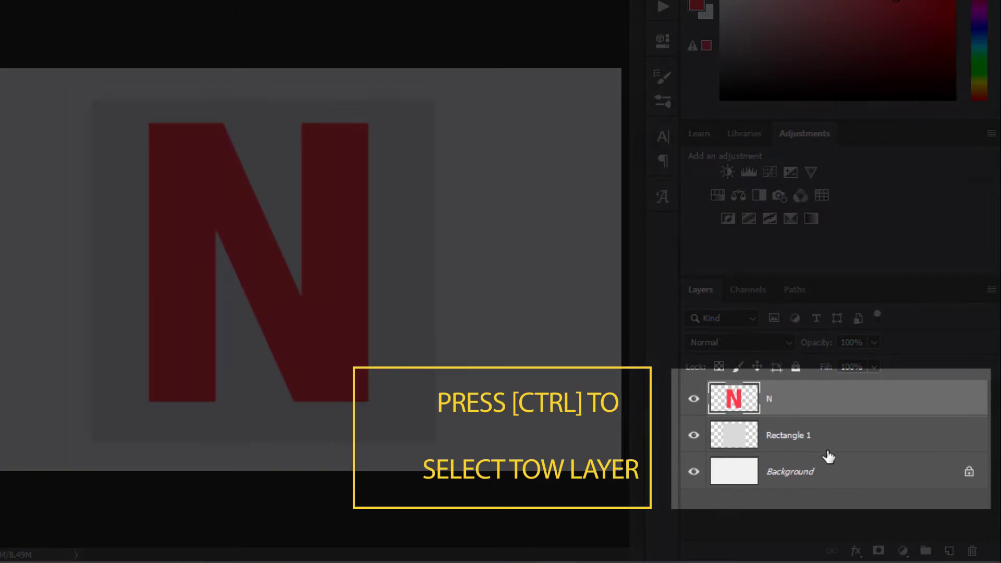
pyautogui.keyDown('ctrl'); pyautogui.click(838, 483); pyautogui.keyUp('ctrl')
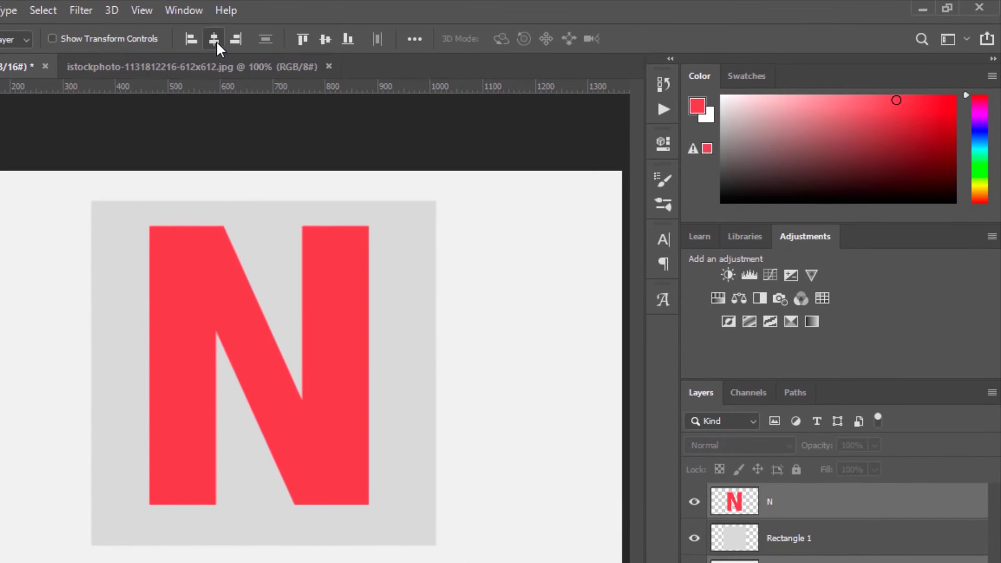
pyautogui.click(215, 40)
pyautogui.click(325, 40)
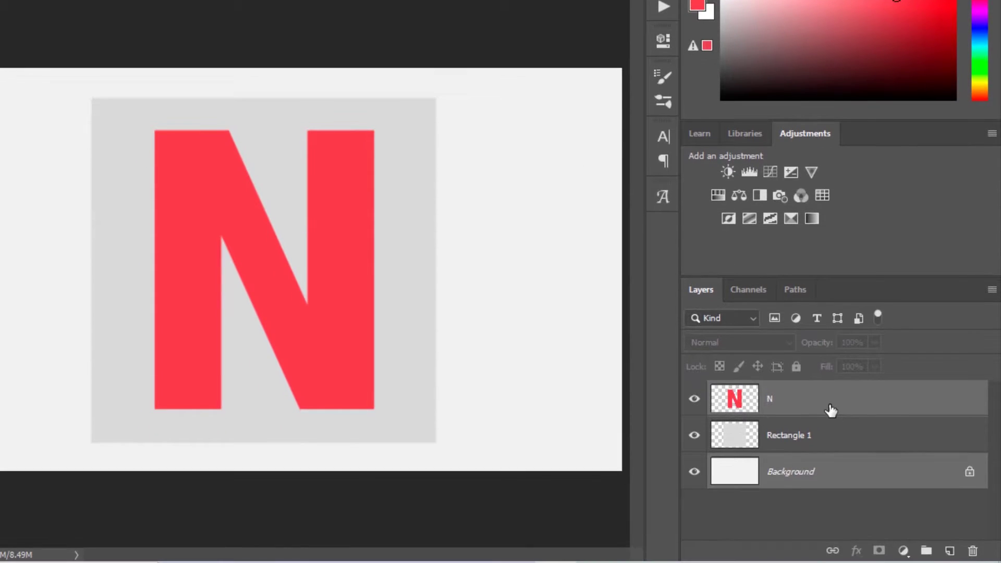
# - Apply an Inner Shadow to the N layer with a 30° angle and a slightly raised opacity
pyautogui.click(830, 410)
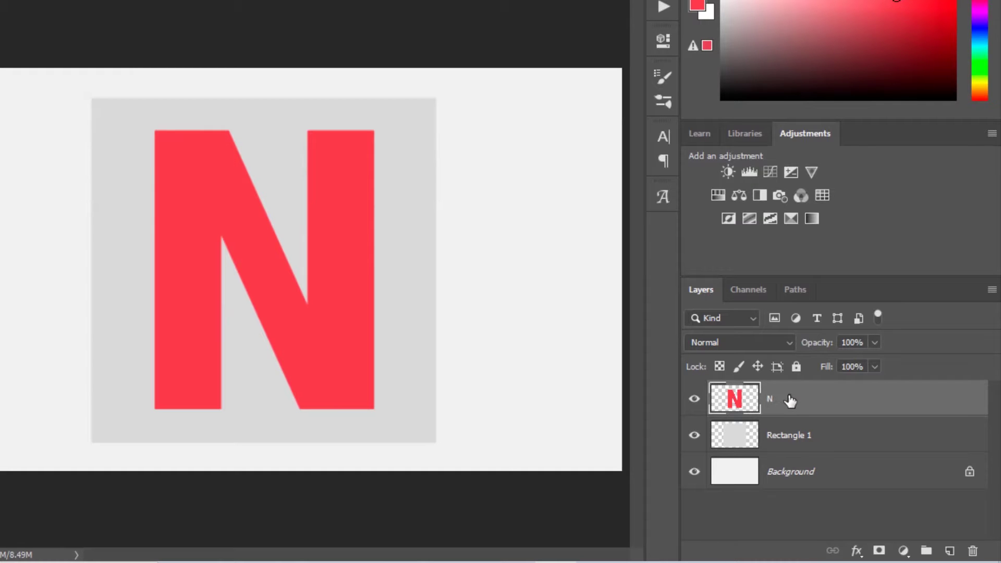
pyautogui.click(856, 551)
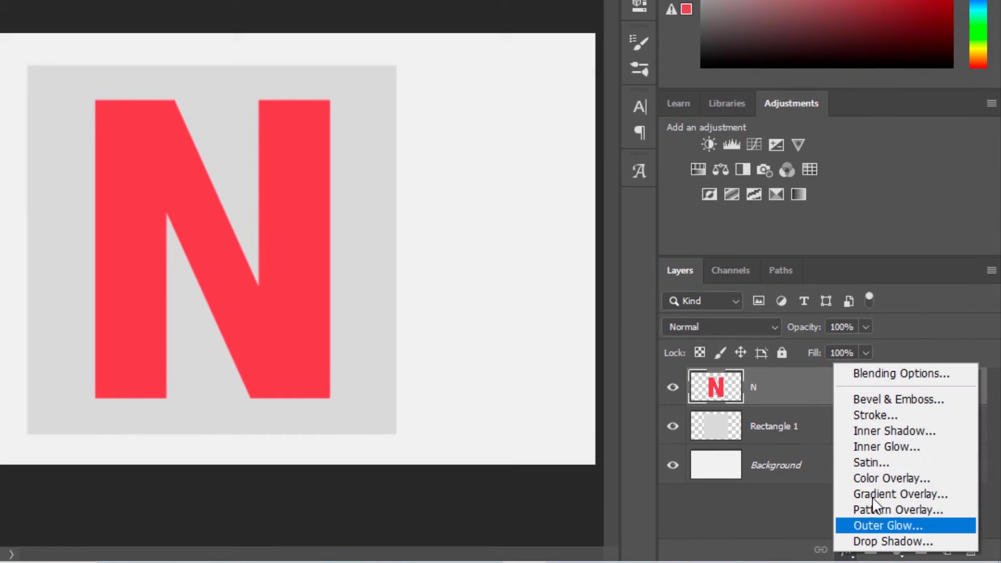
pyautogui.click(934, 437)
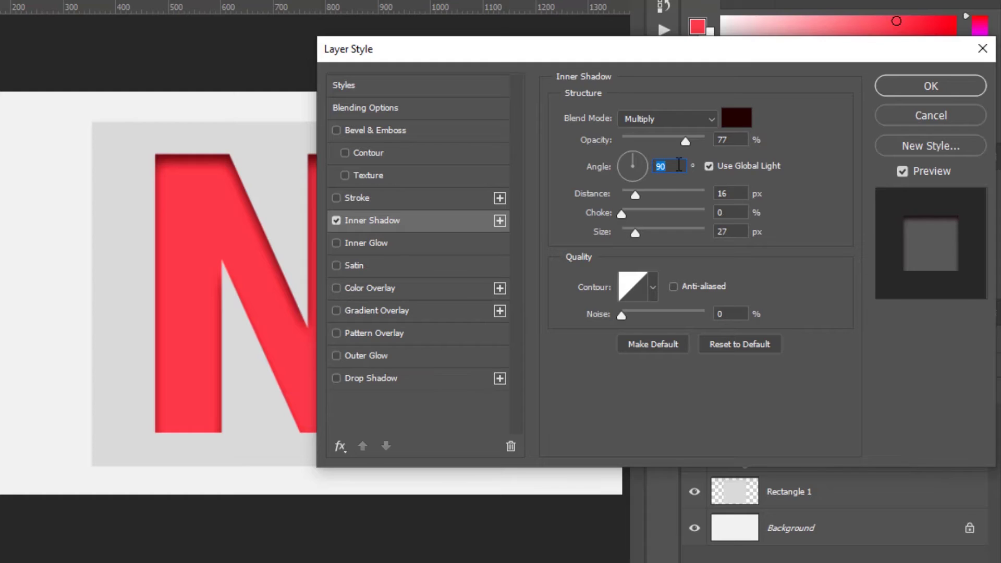
pyautogui.write('3')
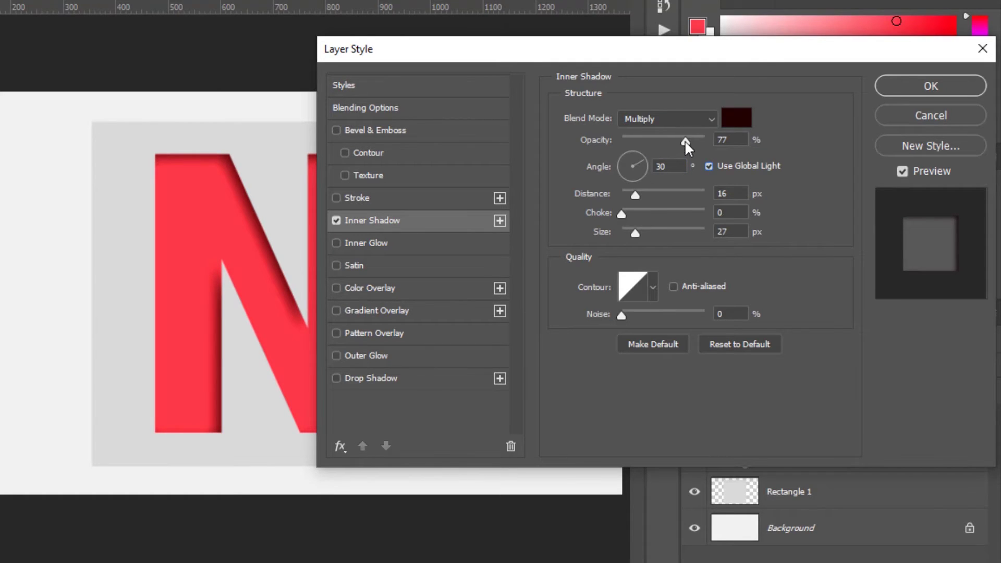
pyautogui.moveTo(685, 144); pyautogui.dragTo(695, 149)
pyautogui.click(917, 93)
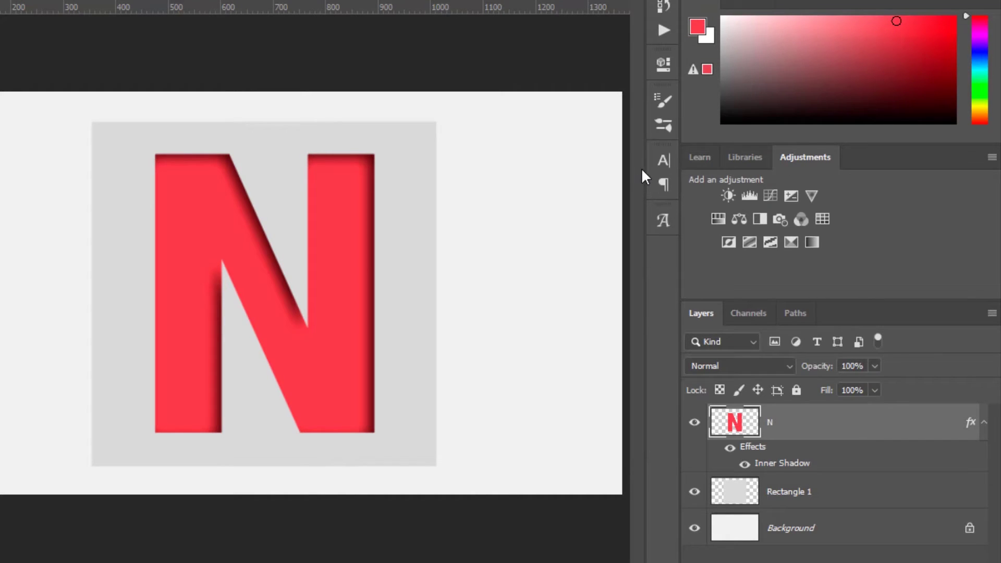
# - Merge the N and Rectangle 1 layers into one layer
pyautogui.keyDown('shift'); pyautogui.click(834, 495); pyautogui.keyUp('shift')
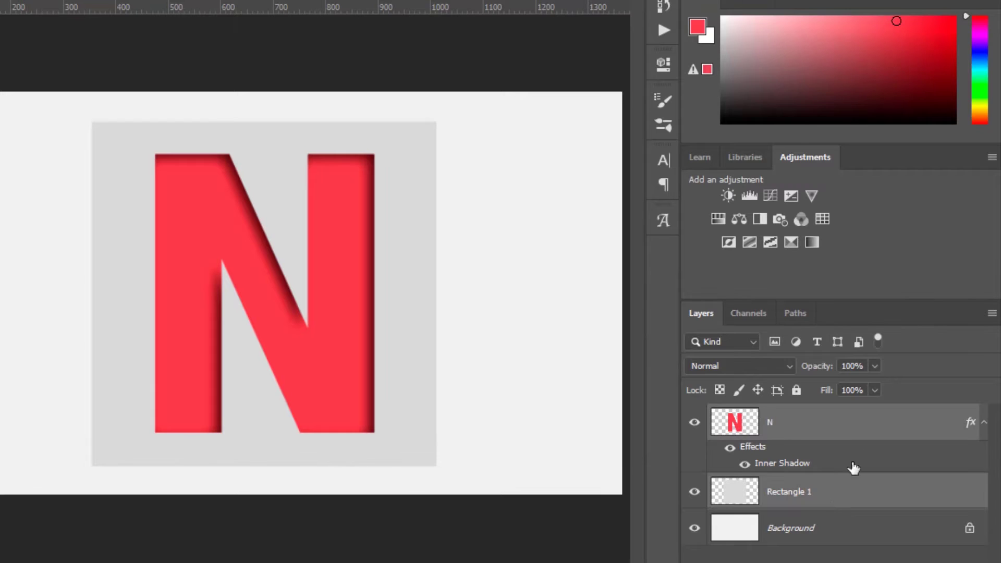
pyautogui.rightClick(870, 503)
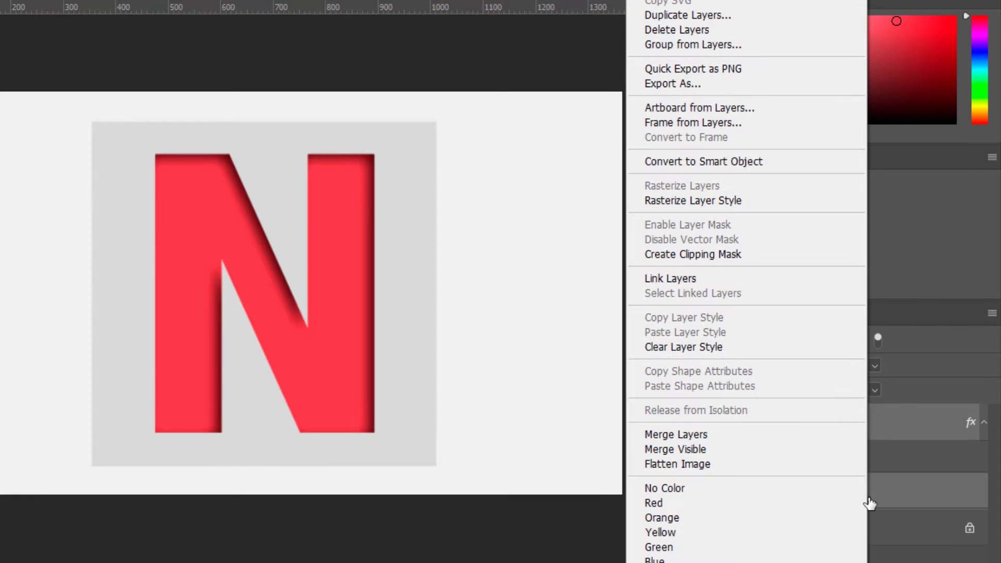
pyautogui.click(672, 436)
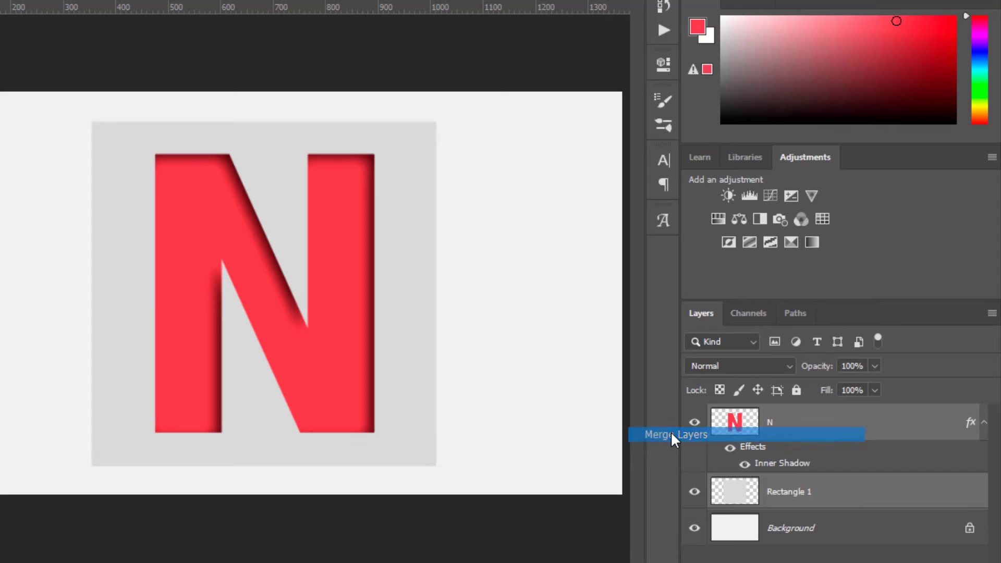
# - Select the merged N layer's pixels, copy them, and clear the selection
pyautogui.rightClick(732, 425)
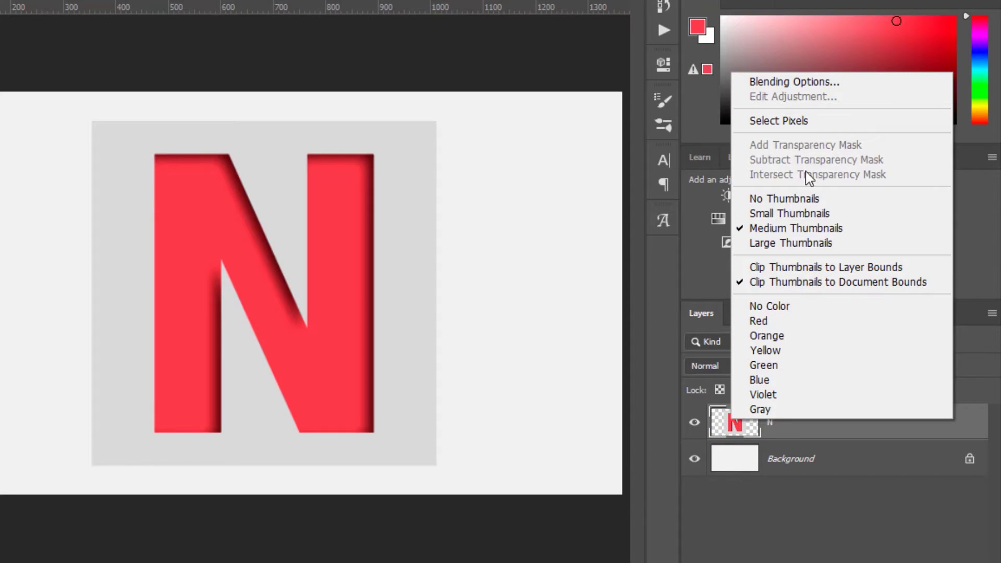
pyautogui.click(806, 121)
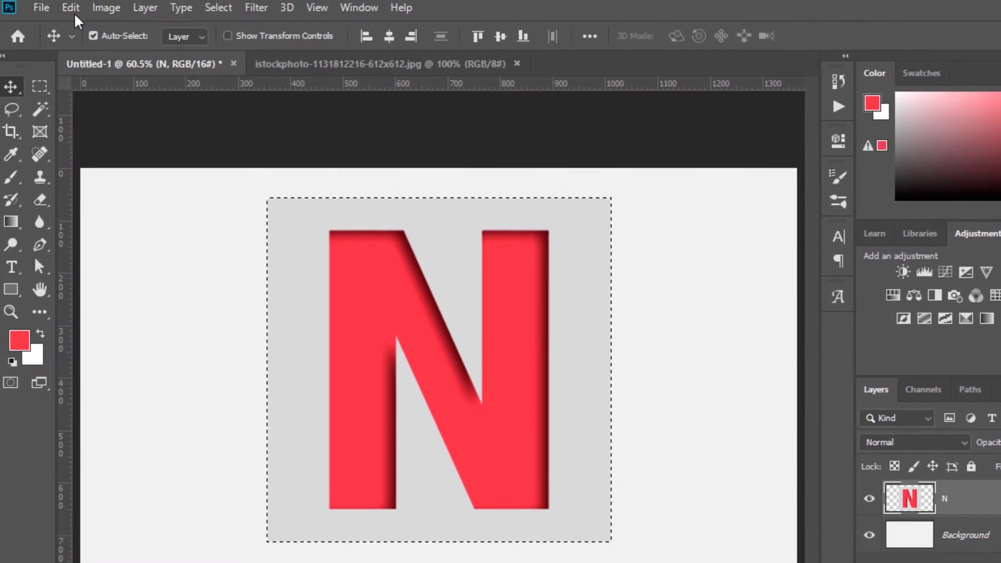
pyautogui.click(0, 0)
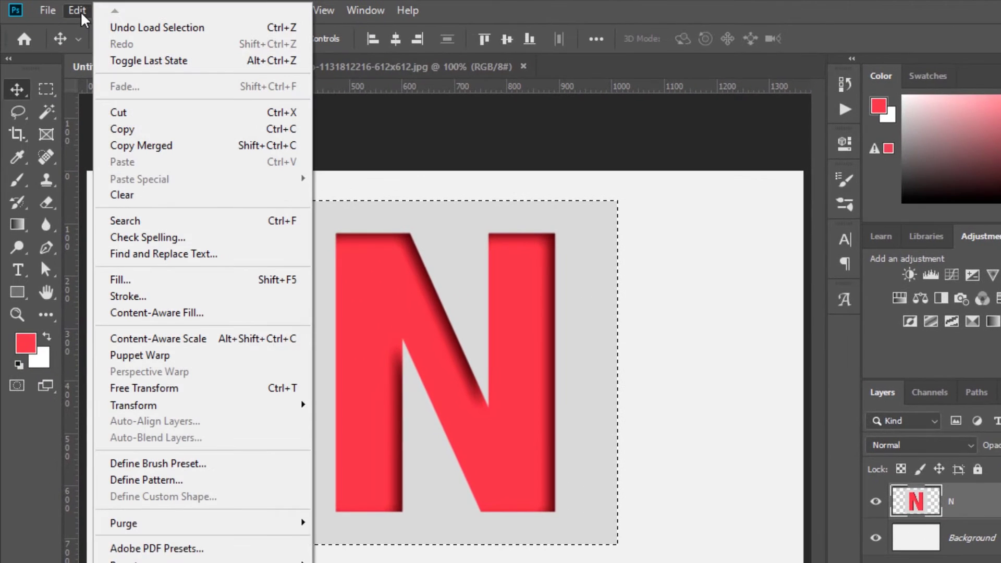
pyautogui.click(141, 129)
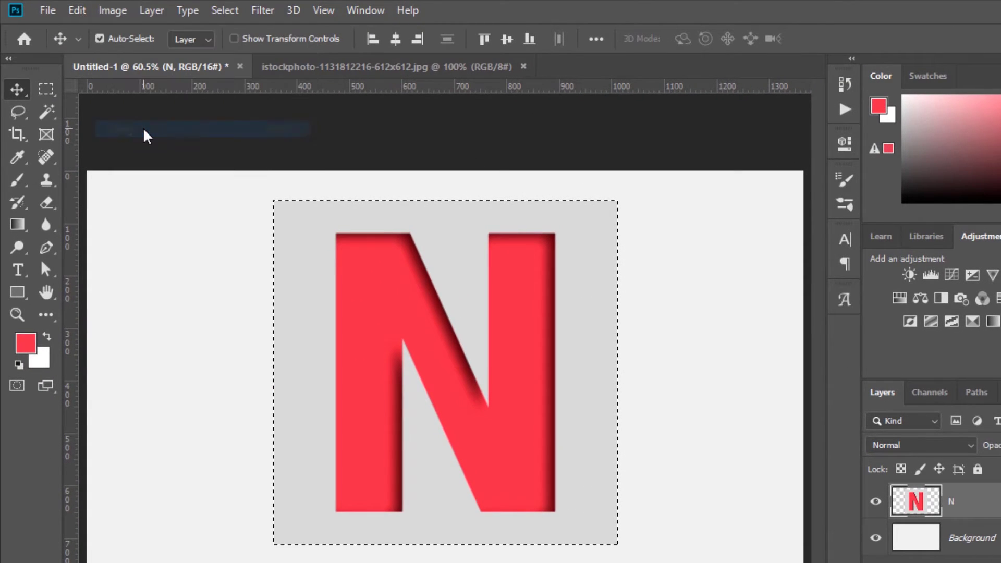
pyautogui.click(225, 11)
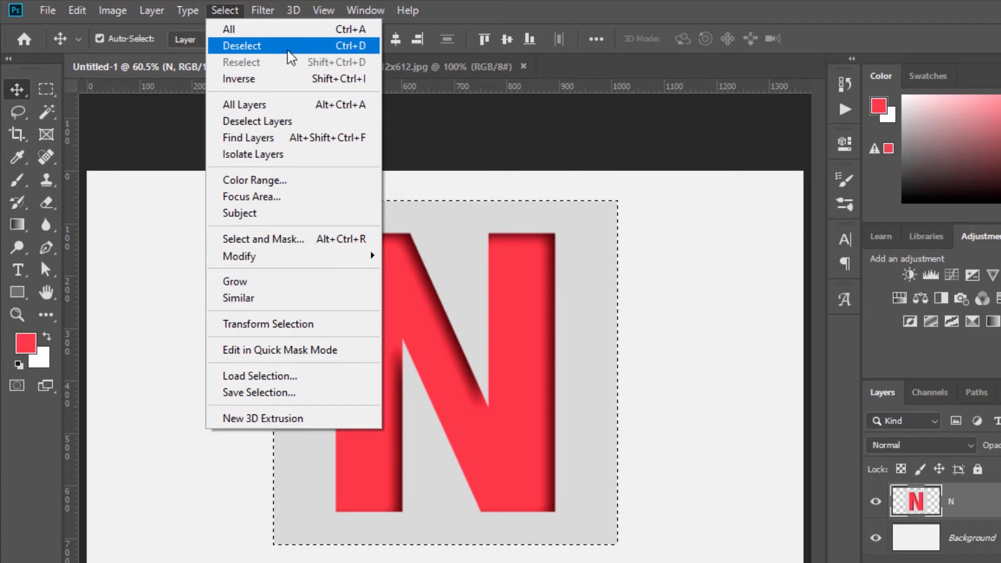
pyautogui.click(272, 51)
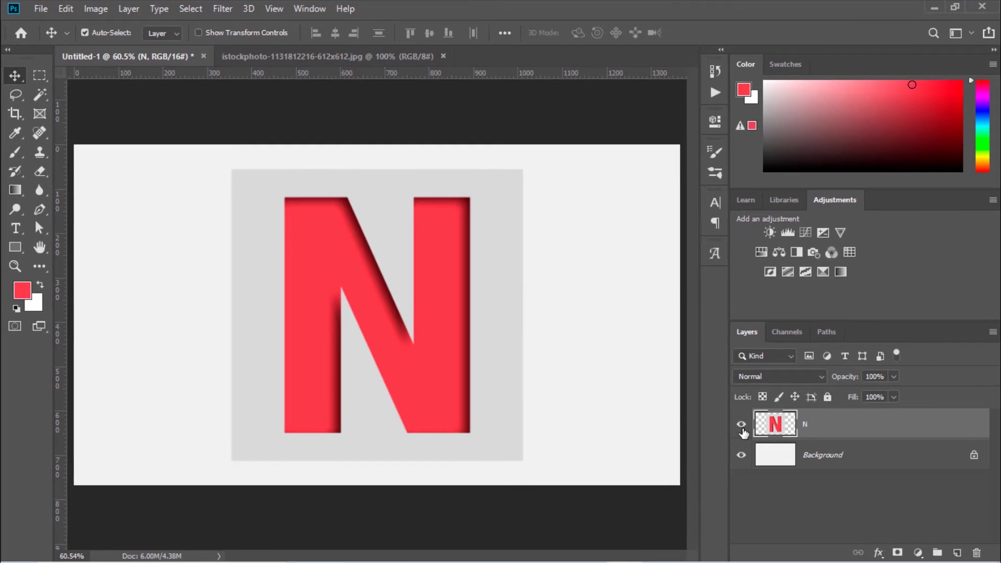
# - Hide the N layer and bring the unlocked cube image from the istockphoto document into Untitled-1, accepting the depth conversion
pyautogui.click(741, 428)
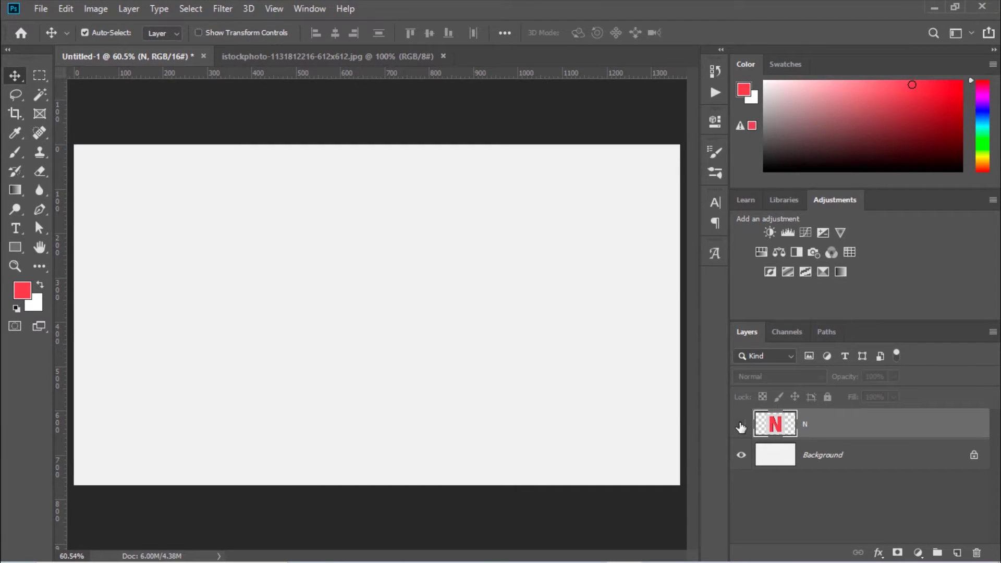
pyautogui.click(388, 58)
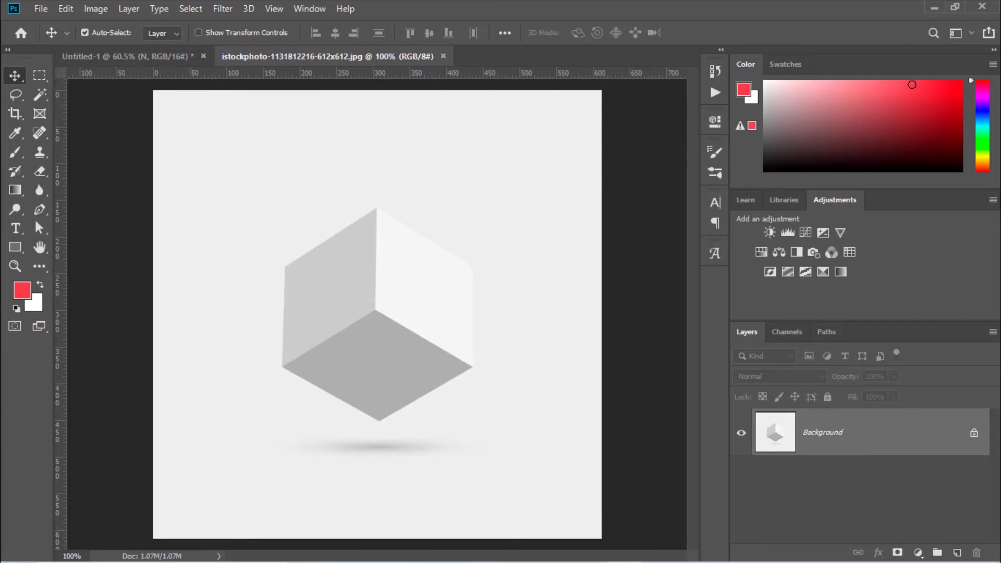
pyautogui.click(973, 436)
pyautogui.moveTo(357, 275); pyautogui.dragTo(302, 248)
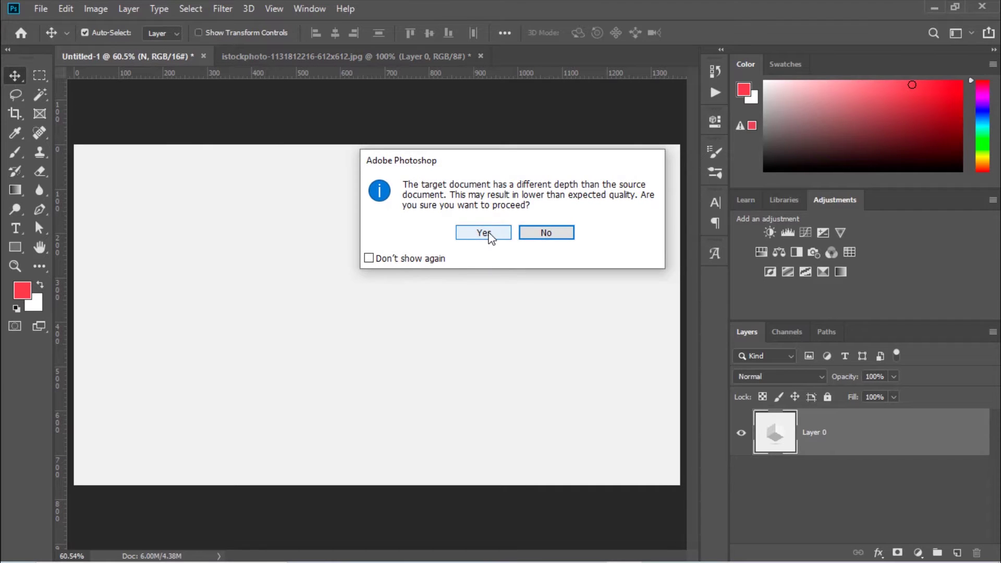
pyautogui.click(477, 231)
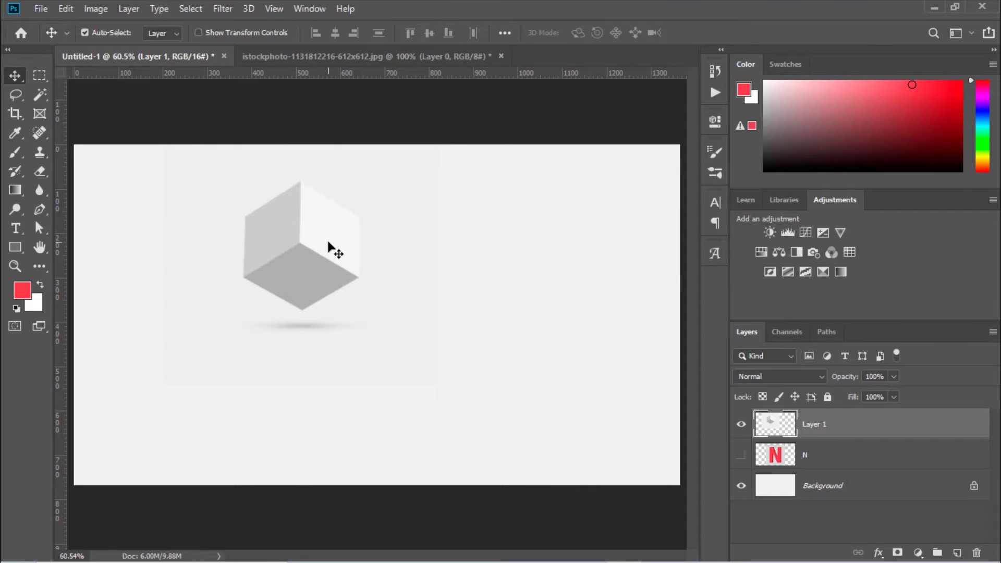
# - Enlarge the cube layer until the cube fills most of the canvas height, and move it to the canvas center
pyautogui.hotkey('ctrl', 't')
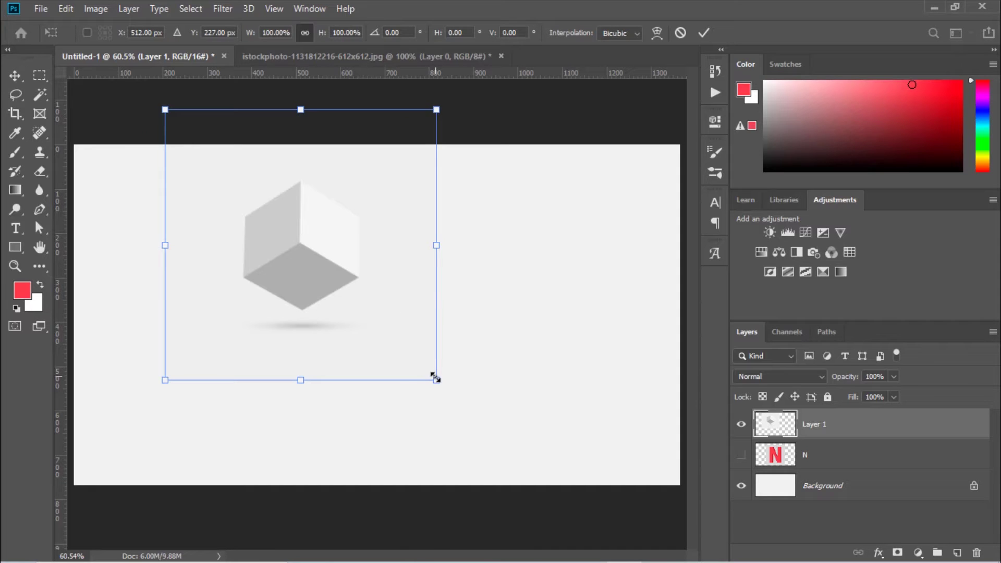
pyautogui.moveTo(532, 456); pyautogui.dragTo(626, 504)
pyautogui.moveTo(165, 109); pyautogui.dragTo(101, 54)
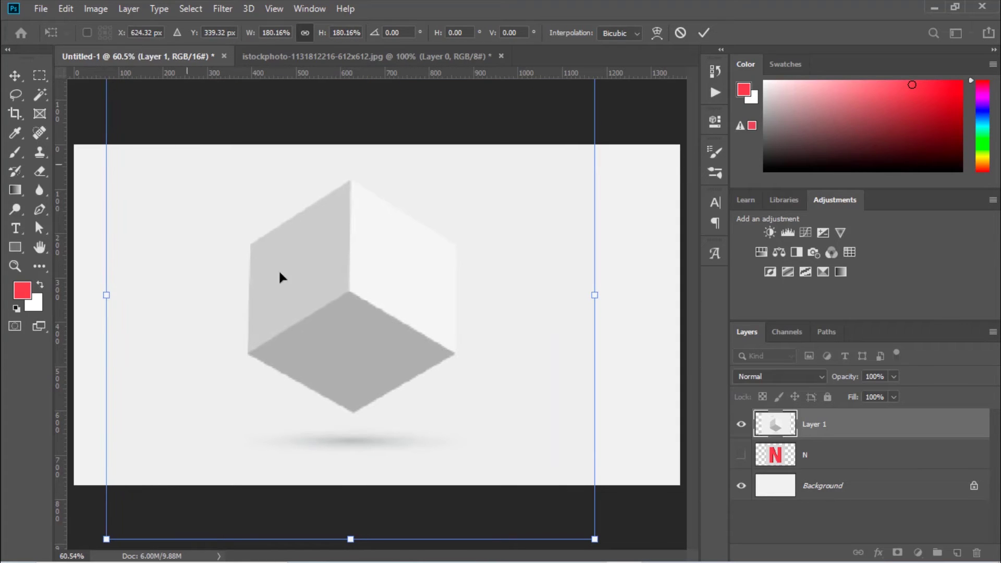
pyautogui.moveTo(594, 299); pyautogui.dragTo(619, 299)
pyautogui.click(704, 32)
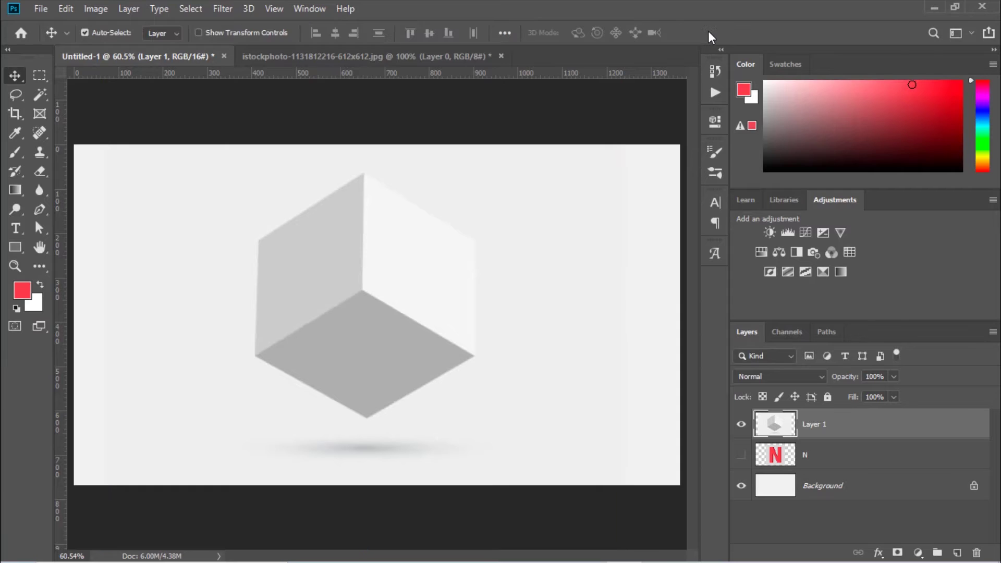
pyautogui.moveTo(479, 320); pyautogui.dragTo(447, 322)
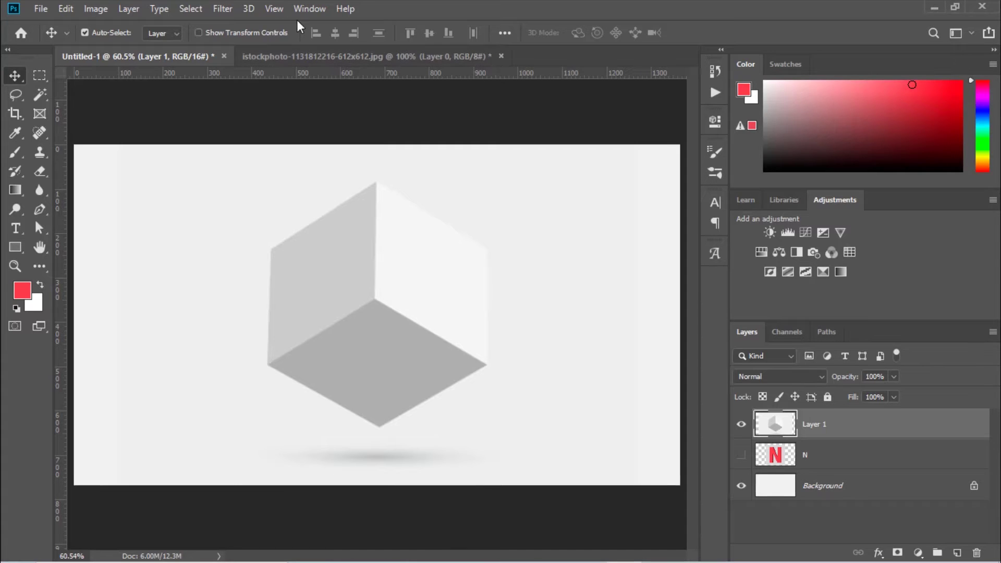
# - Open the Vanishing Point filter on the cube layer and define a perspective plane on the four corners of the cube's left face
pyautogui.click(248, 10)
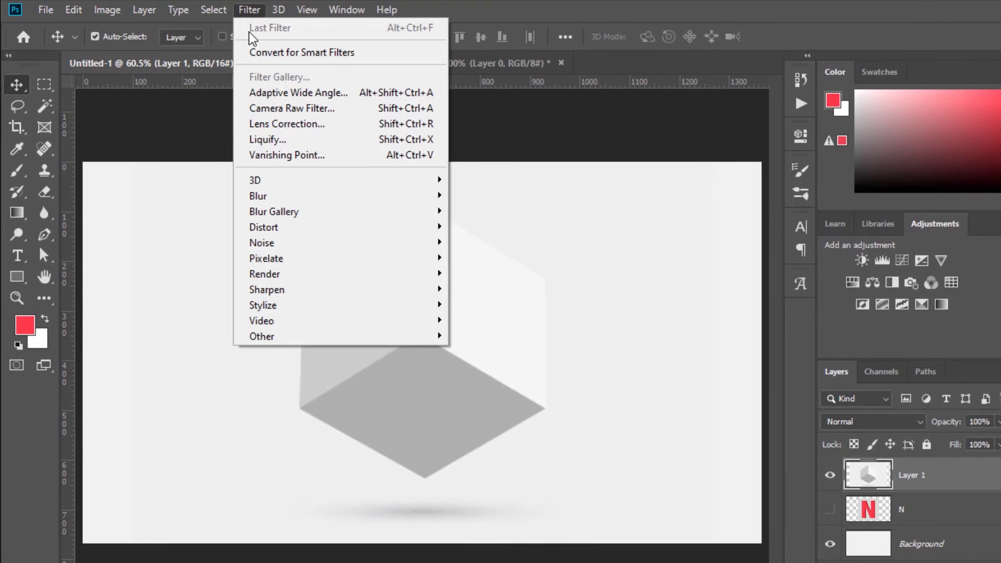
pyautogui.click(385, 157)
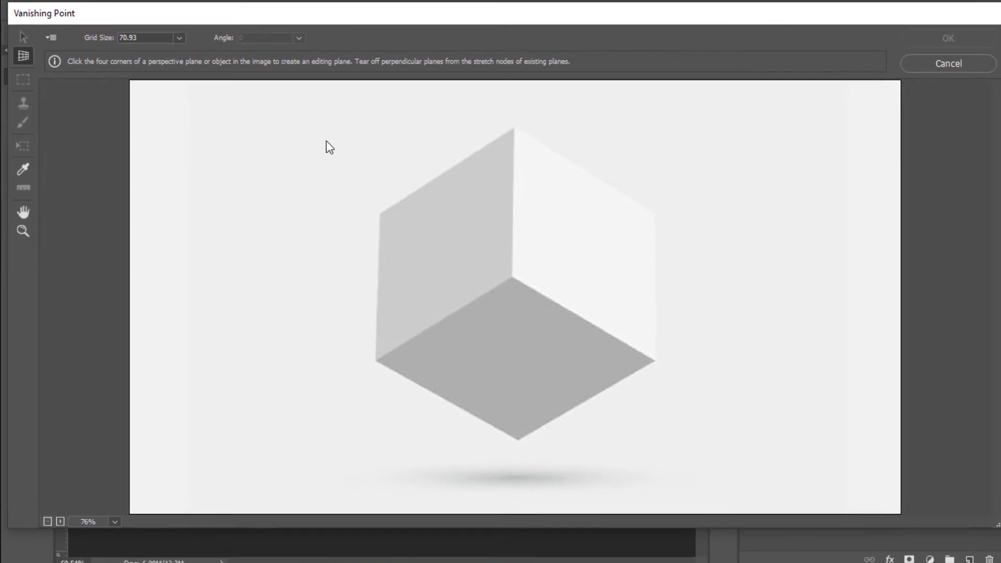
pyautogui.click(376, 210)
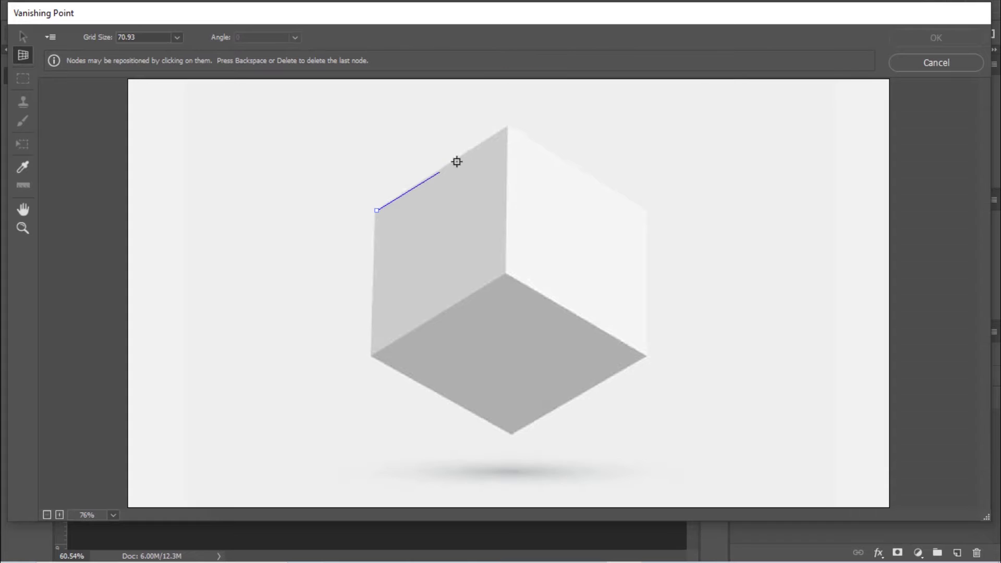
pyautogui.click(509, 125)
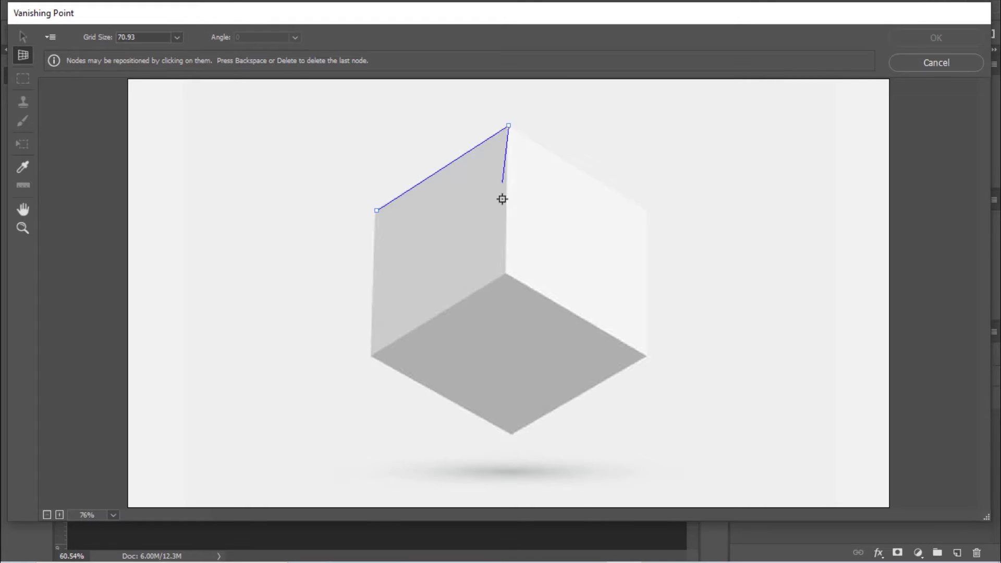
pyautogui.click(508, 274)
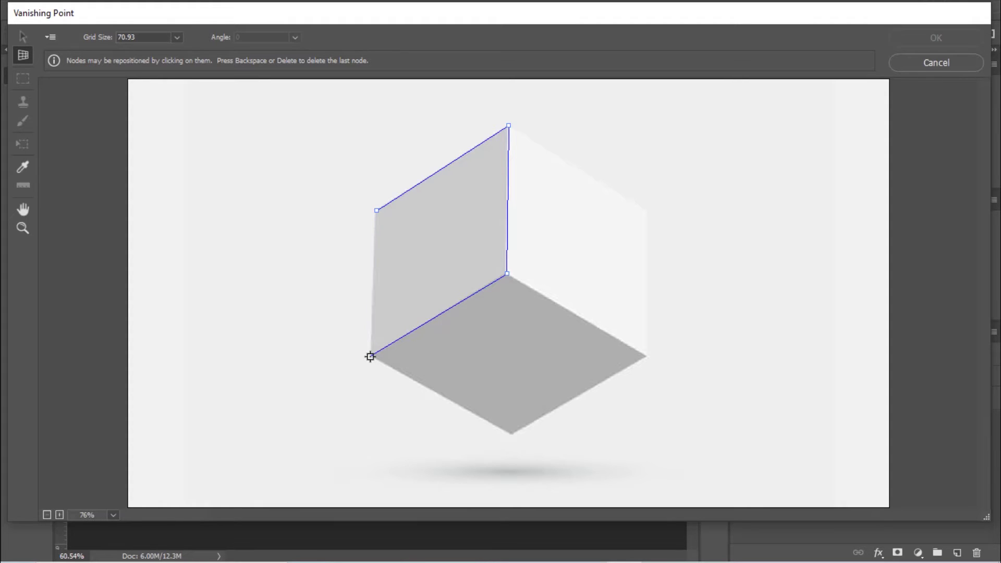
pyautogui.click(369, 356)
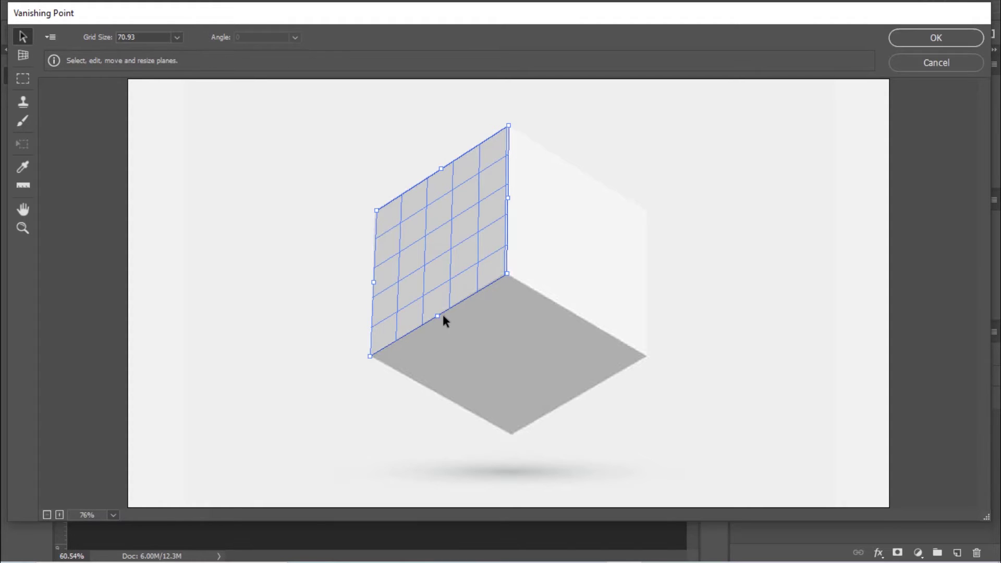
# - Tear off perpendicular planes covering the cube's bottom and right faces, and accept the Vanishing Point grid
pyautogui.click(21, 56)
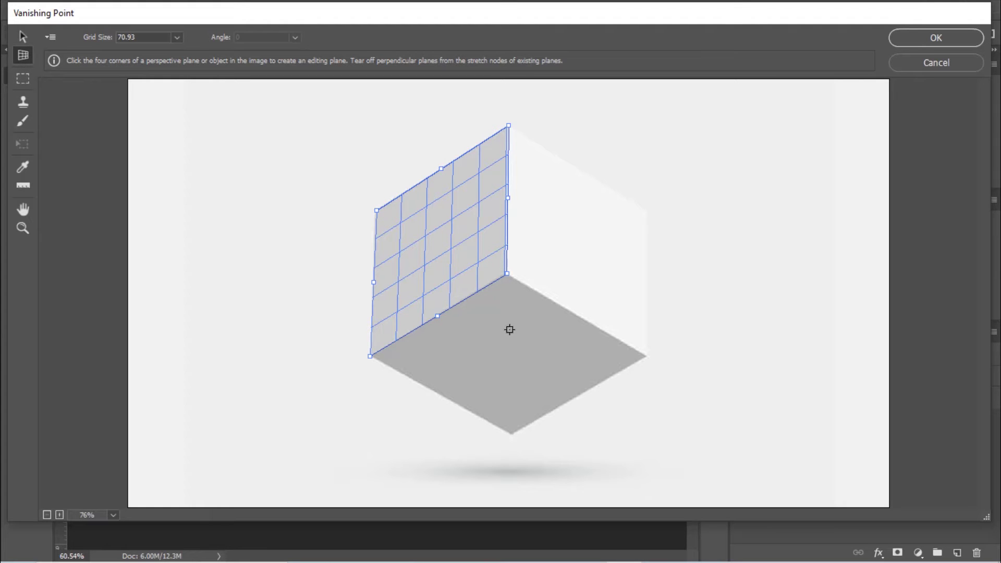
pyautogui.moveTo(438, 317); pyautogui.dragTo(574, 402)
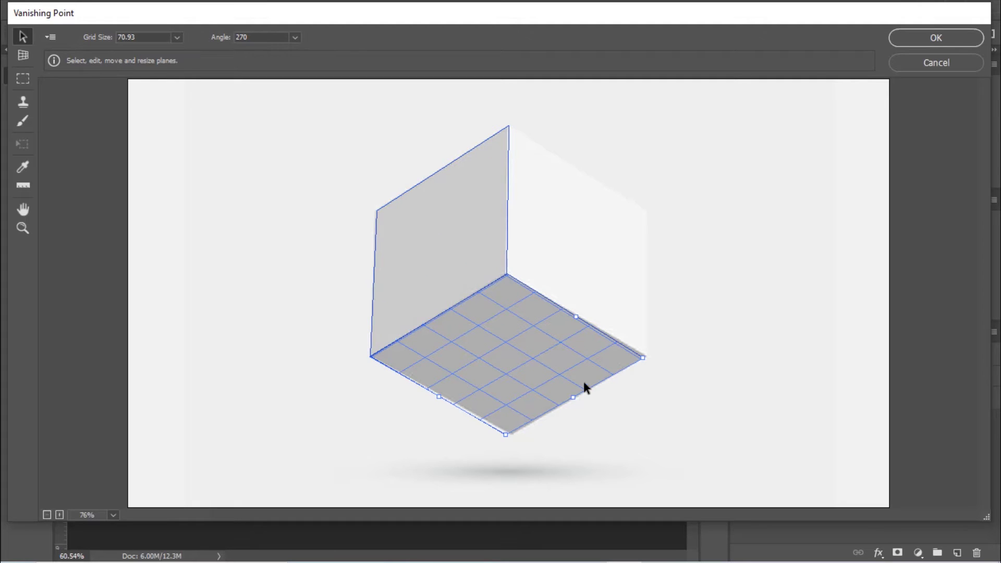
pyautogui.click(23, 55)
pyautogui.moveTo(576, 317); pyautogui.dragTo(573, 176)
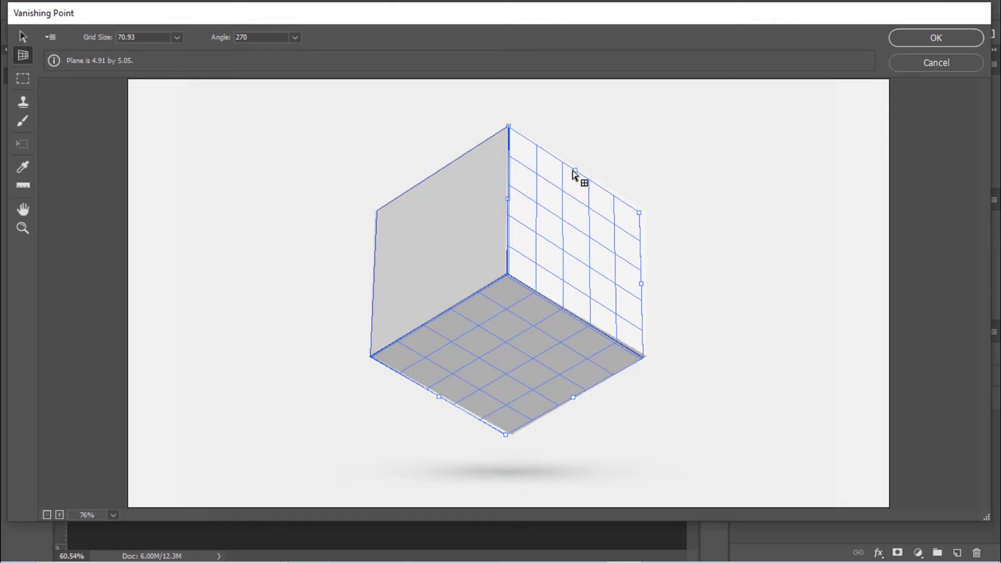
pyautogui.press('v')
pyautogui.click(954, 40)
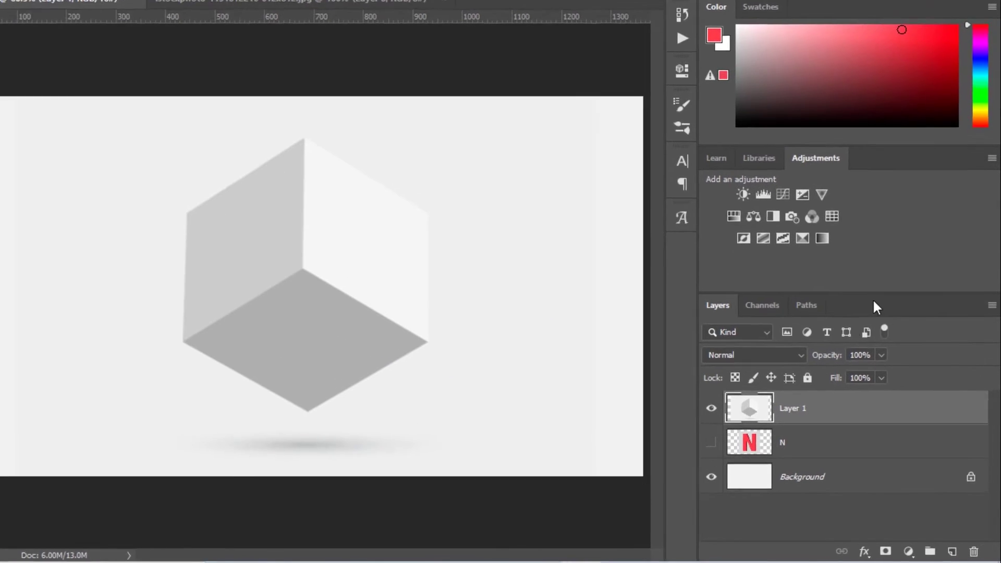
# - Hide the cube layer, Layer 1, and open the Vanishing Point filter on a new empty layer above it
pyautogui.click(691, 400)
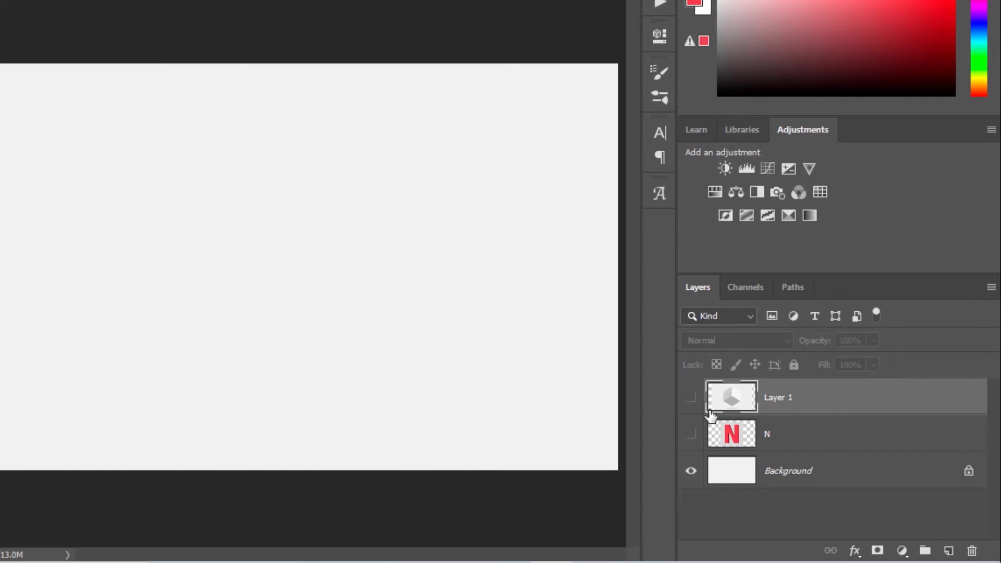
pyautogui.click(947, 551)
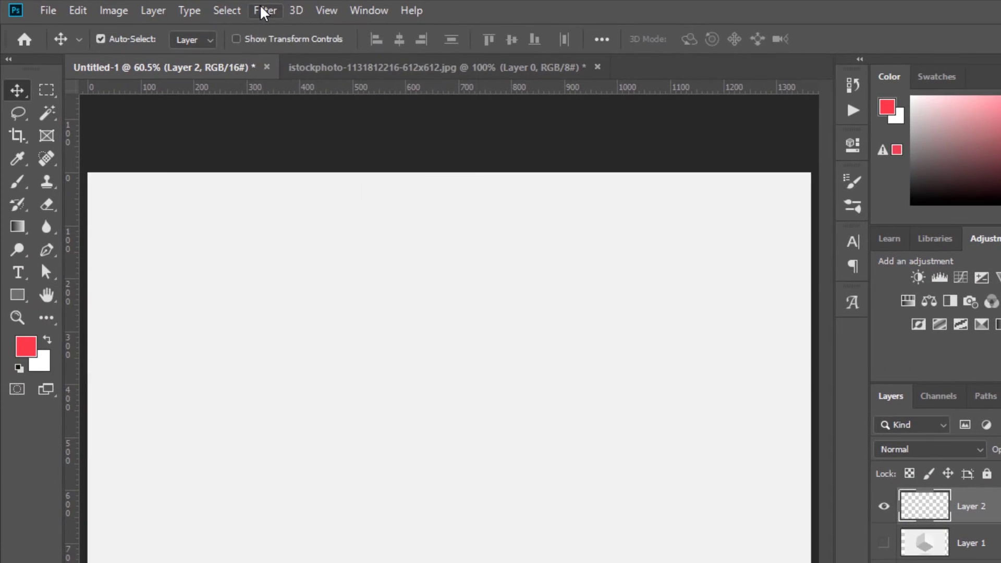
pyautogui.click(265, 10)
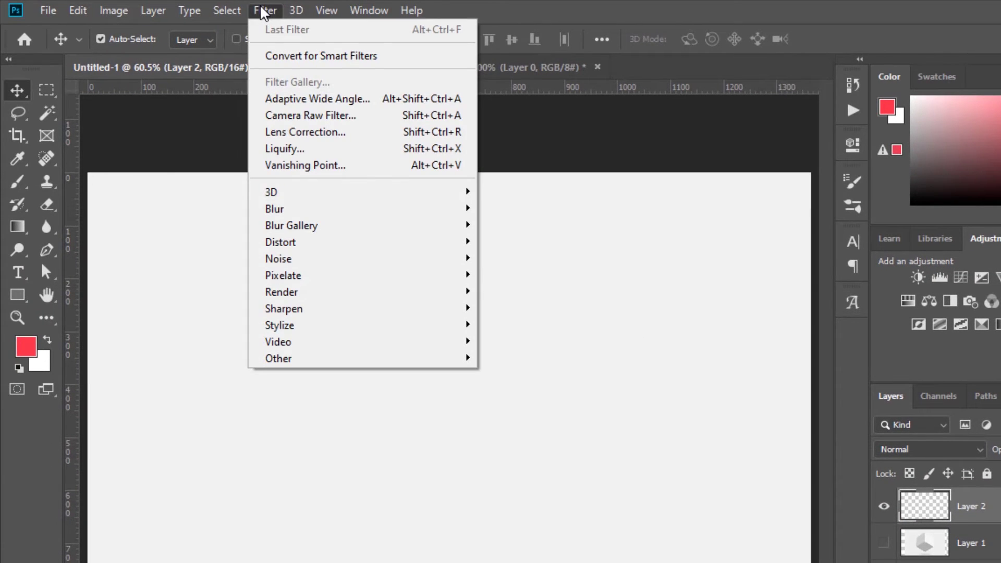
pyautogui.click(317, 168)
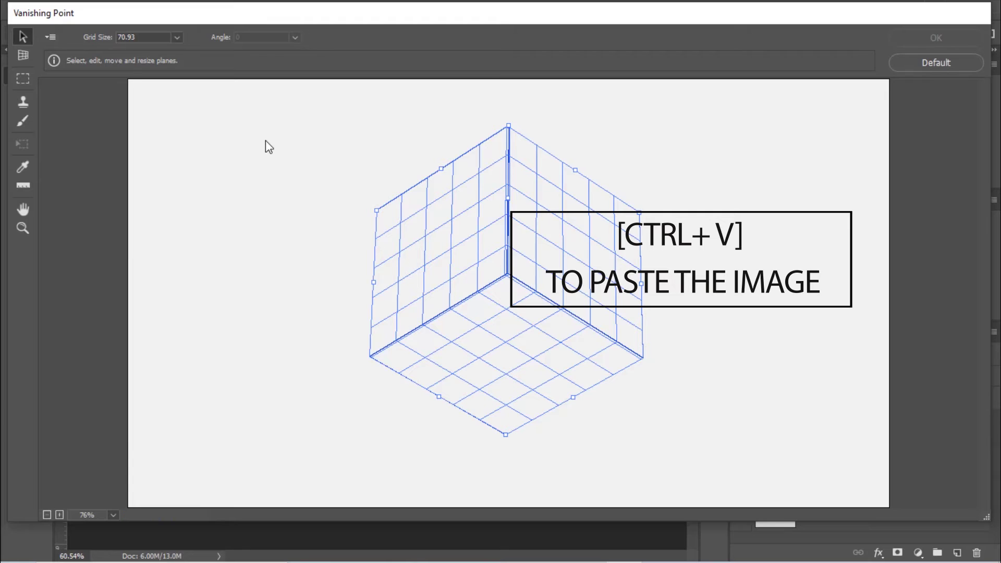
# - Paste the copied N artwork, scale it down, and stretch it to cover the cube's left face plane
pyautogui.hotkey('ctrl', 'v')
pyautogui.press('t')
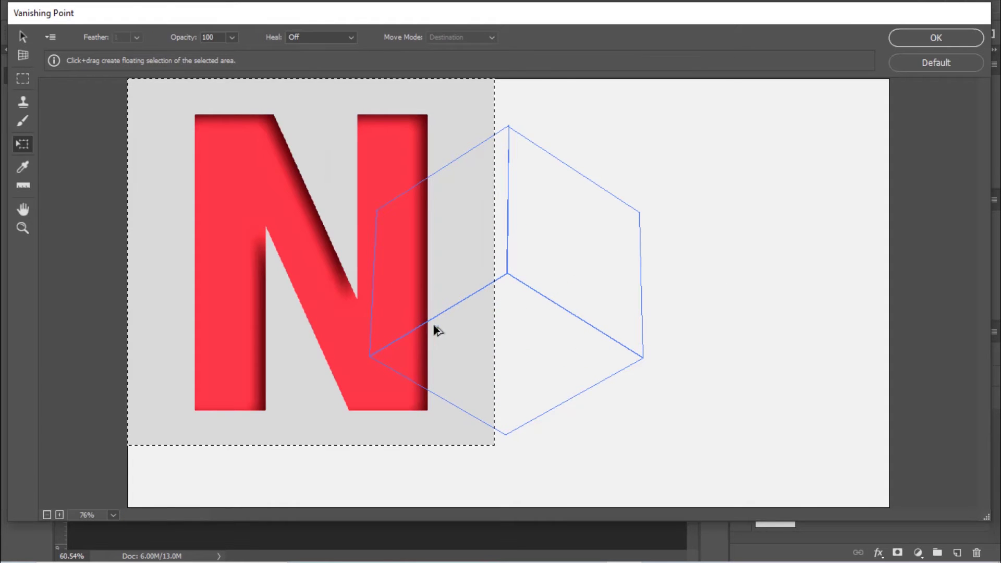
pyautogui.moveTo(494, 446); pyautogui.dragTo(312, 263)
pyautogui.moveTo(228, 136); pyautogui.dragTo(492, 234)
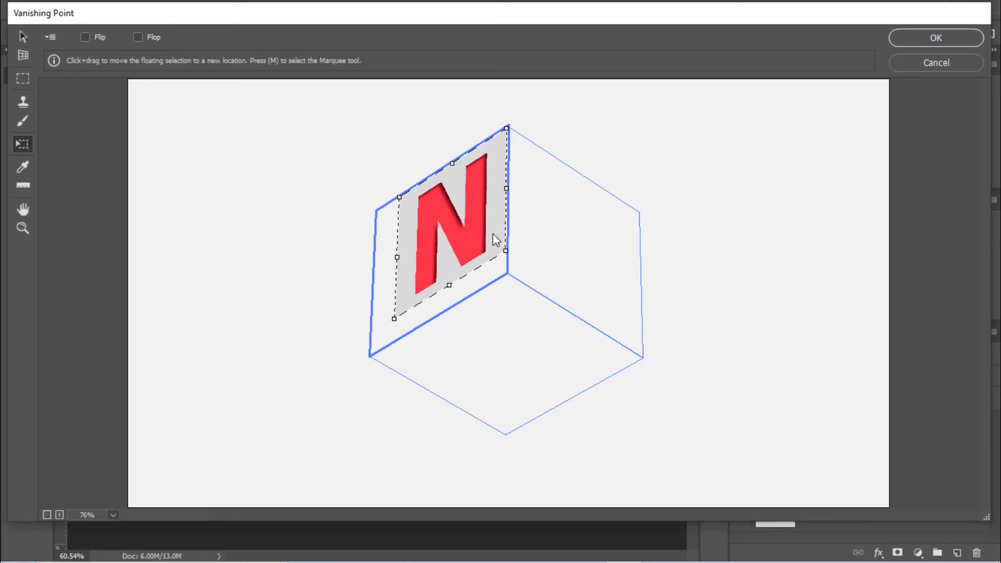
pyautogui.moveTo(394, 259); pyautogui.dragTo(374, 266)
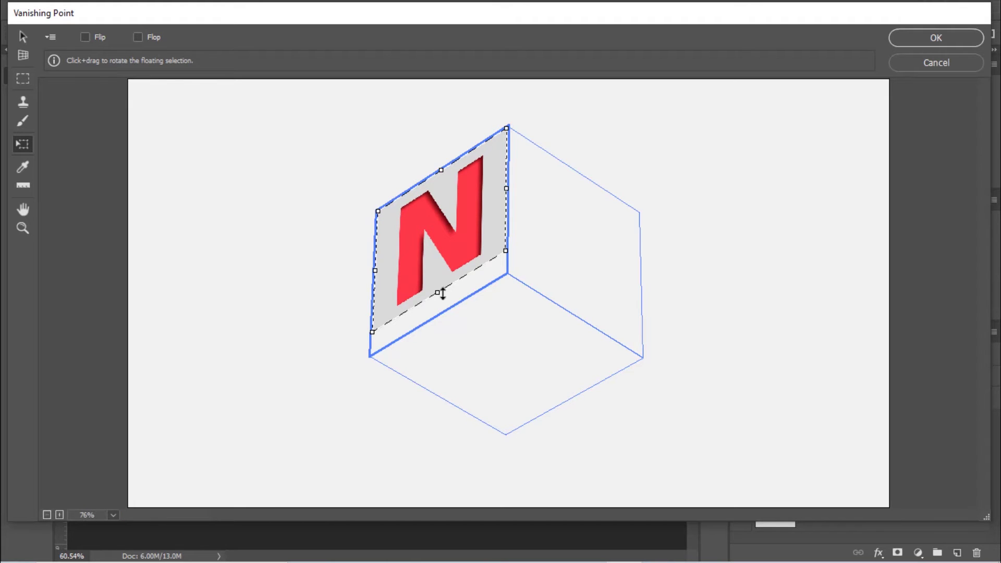
pyautogui.moveTo(438, 293); pyautogui.dragTo(441, 316)
# - Fine-tune all four edges of the pasted N to match the left plane's borders exactly, and apply the filter
pyautogui.keyDown('alt'); pyautogui.scroll(2, 453, 318); pyautogui.keyUp('alt')
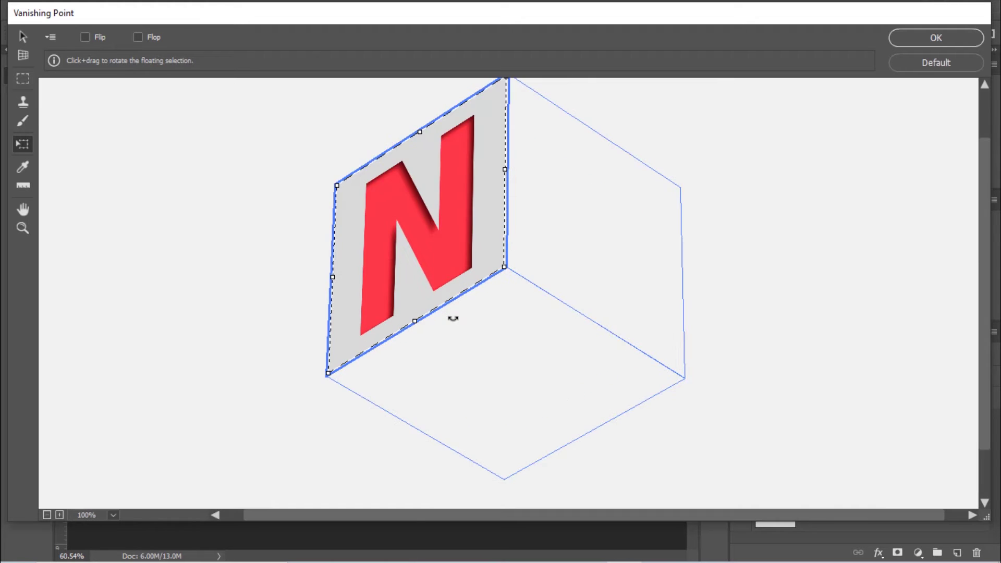
pyautogui.scroll(5, 501, 235)
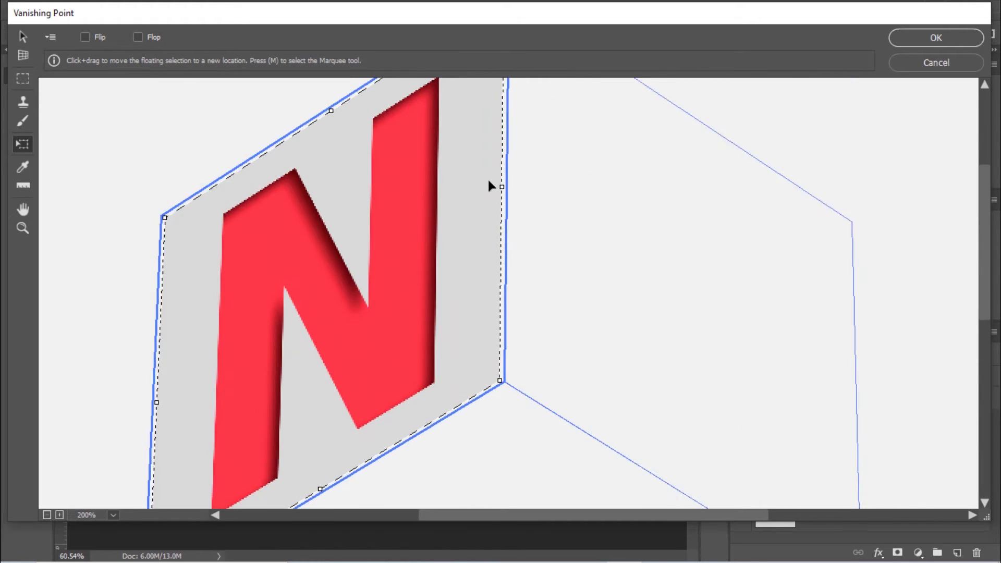
pyautogui.moveTo(503, 327); pyautogui.dragTo(509, 329)
pyautogui.moveTo(335, 253); pyautogui.dragTo(330, 249)
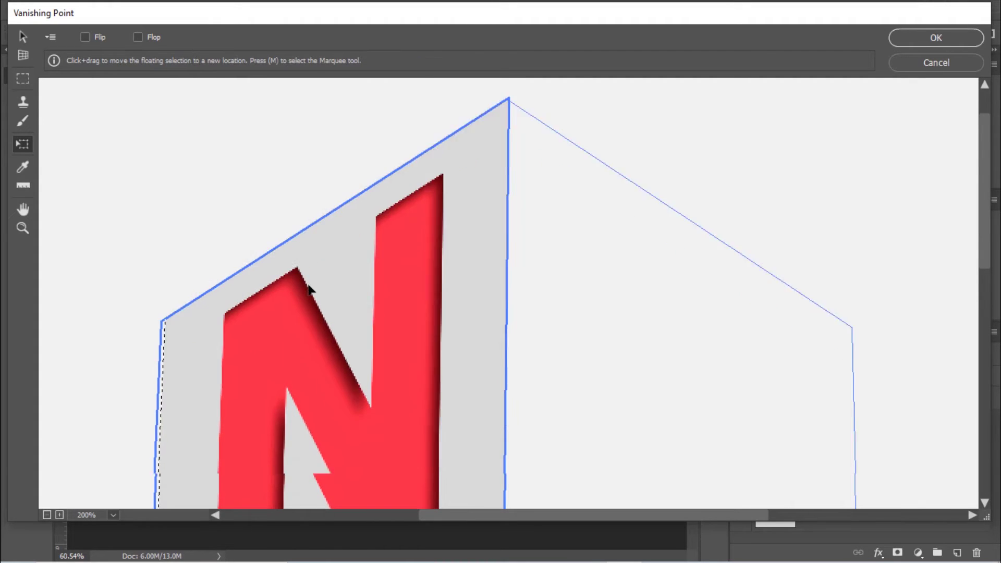
pyautogui.scroll(-4, 252, 321)
pyautogui.moveTo(155, 327); pyautogui.dragTo(148, 330)
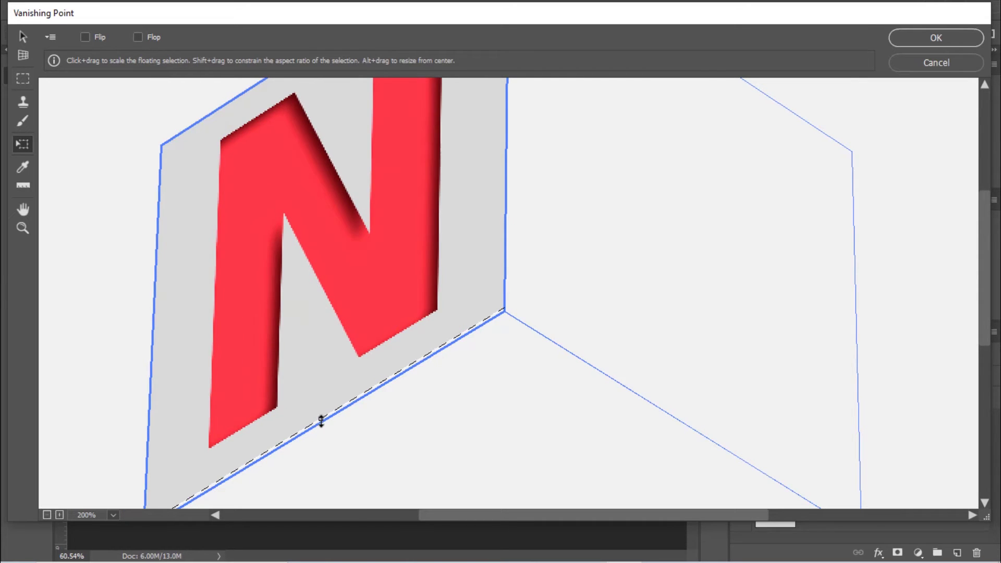
pyautogui.moveTo(321, 420); pyautogui.dragTo(320, 424)
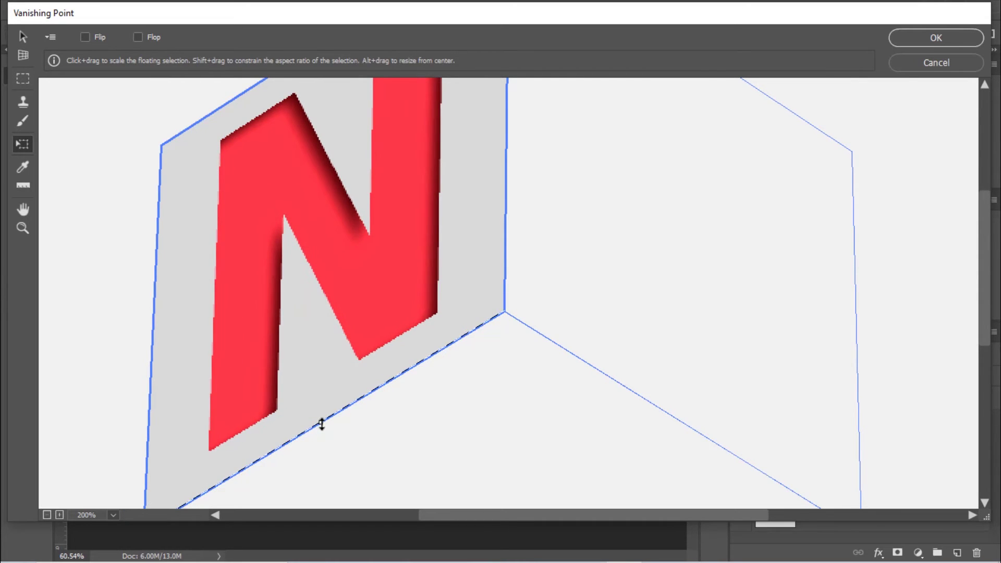
pyautogui.click(924, 41)
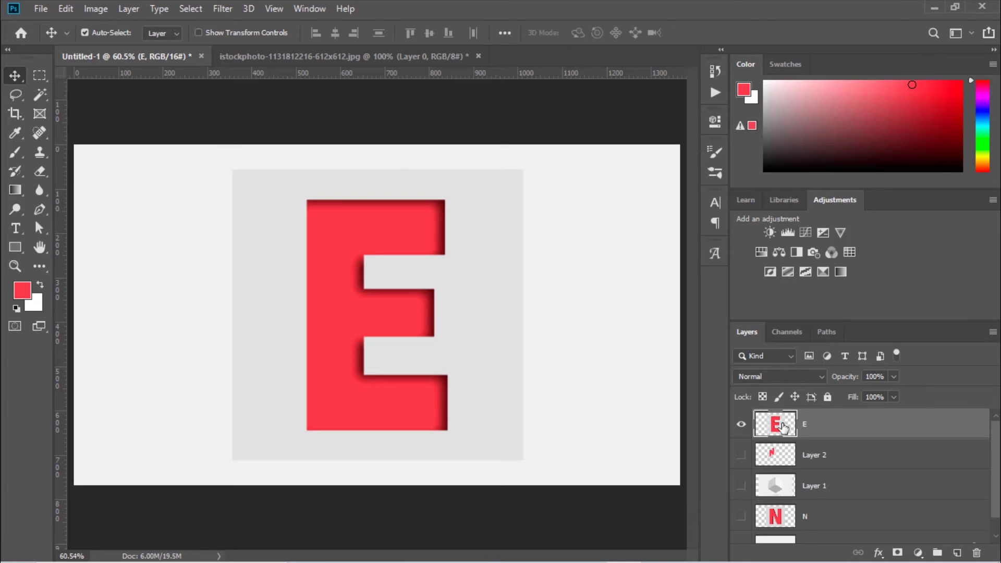
# - Select the pixels of the E layer and copy them
pyautogui.rightClick(783, 429)
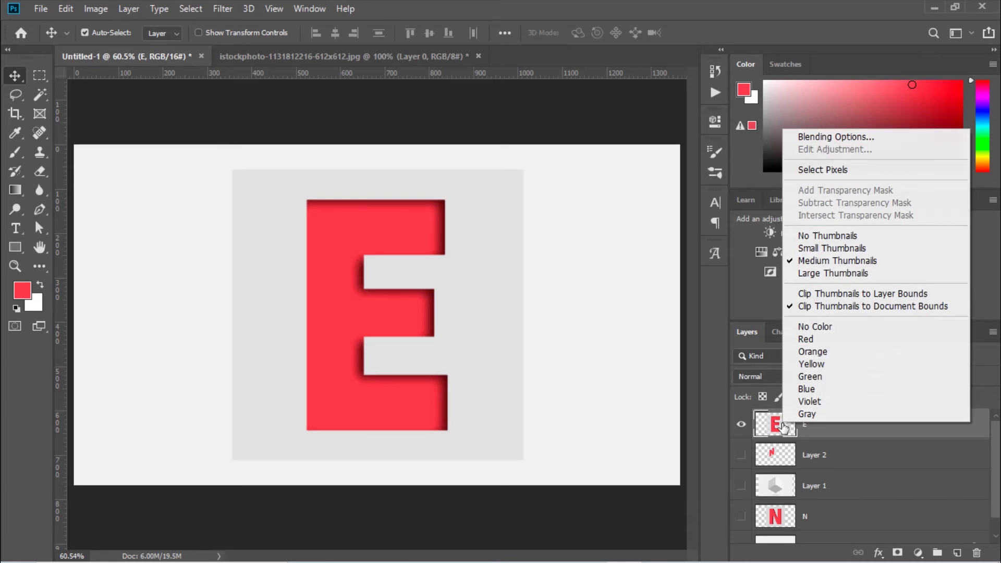
pyautogui.click(829, 177)
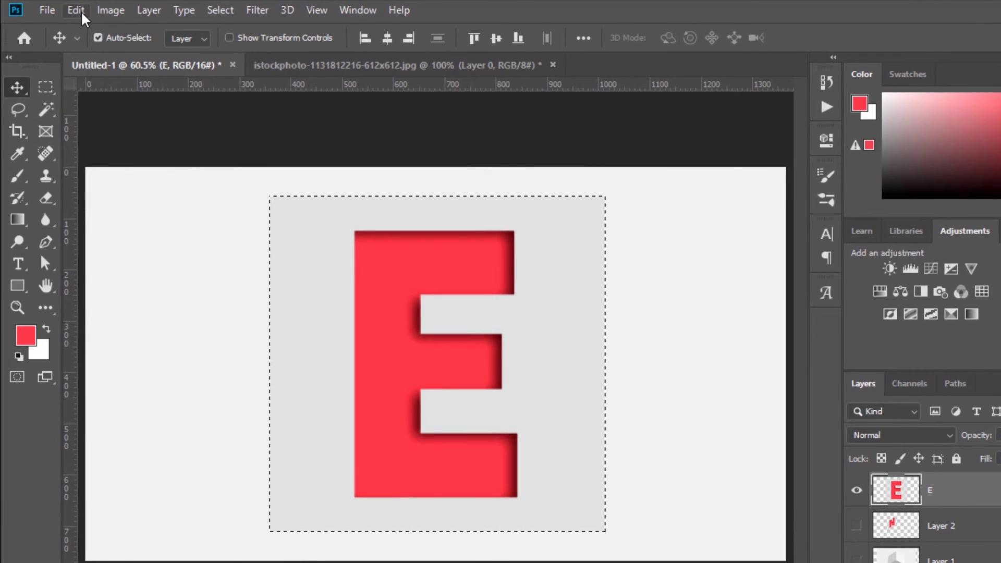
pyautogui.click(81, 12)
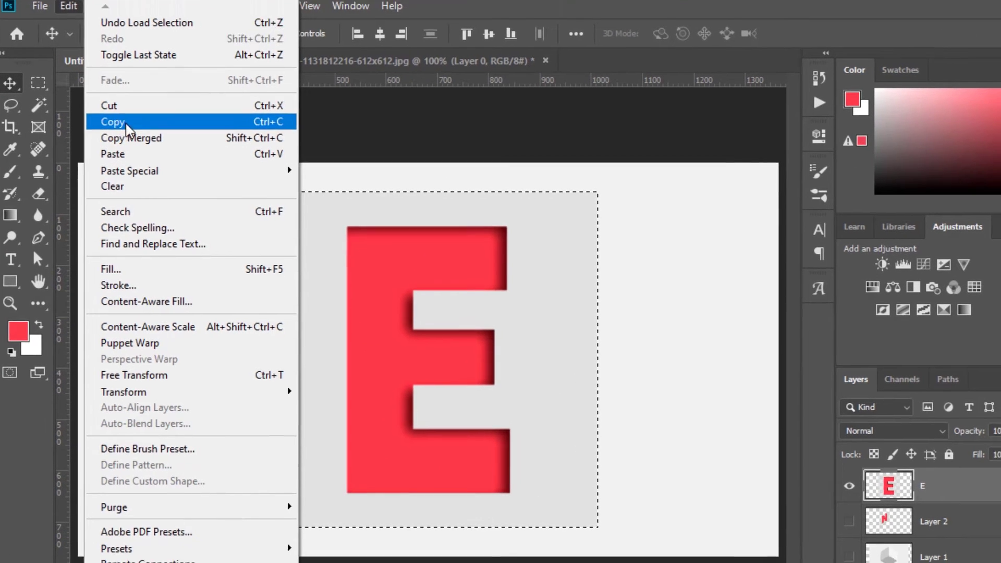
pyautogui.click(126, 128)
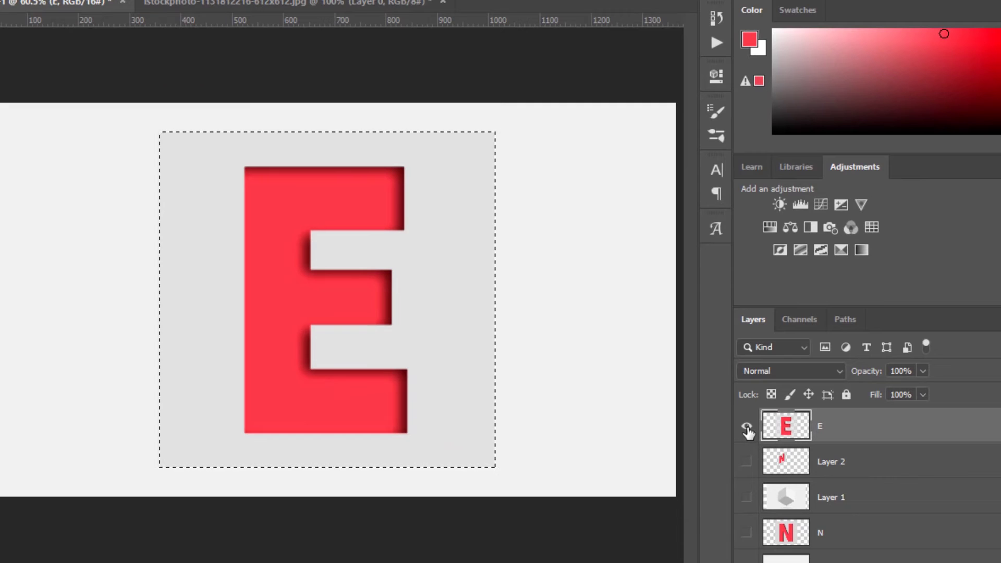
# - Hide the E layer, clear the selection, and make Layer 2 the active layer
pyautogui.click(746, 431)
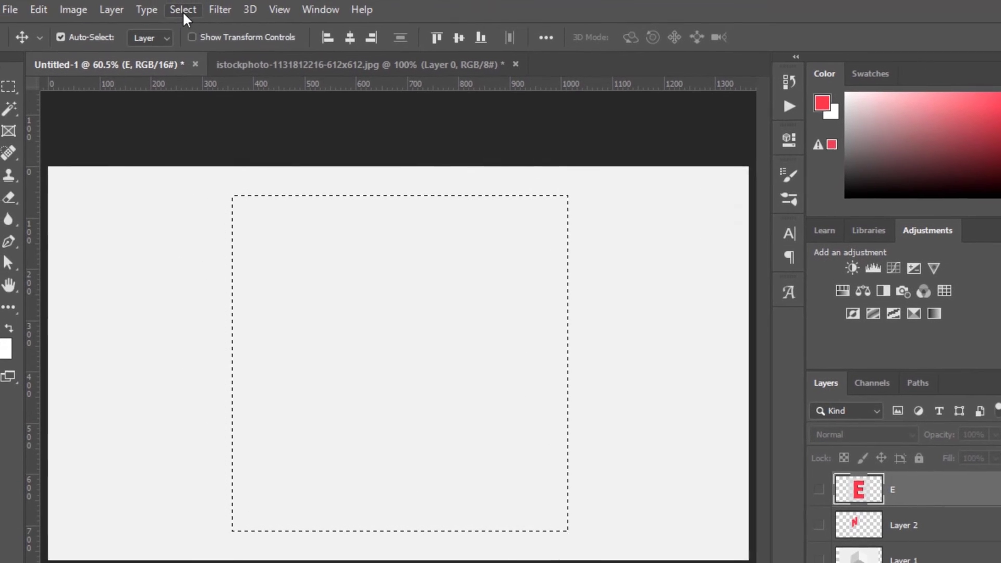
pyautogui.click(183, 10)
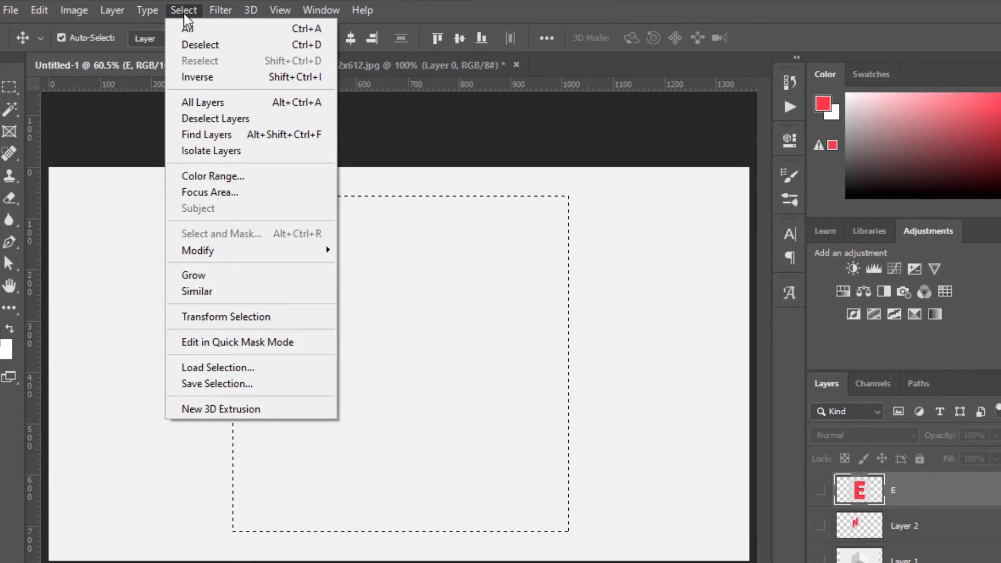
pyautogui.click(196, 42)
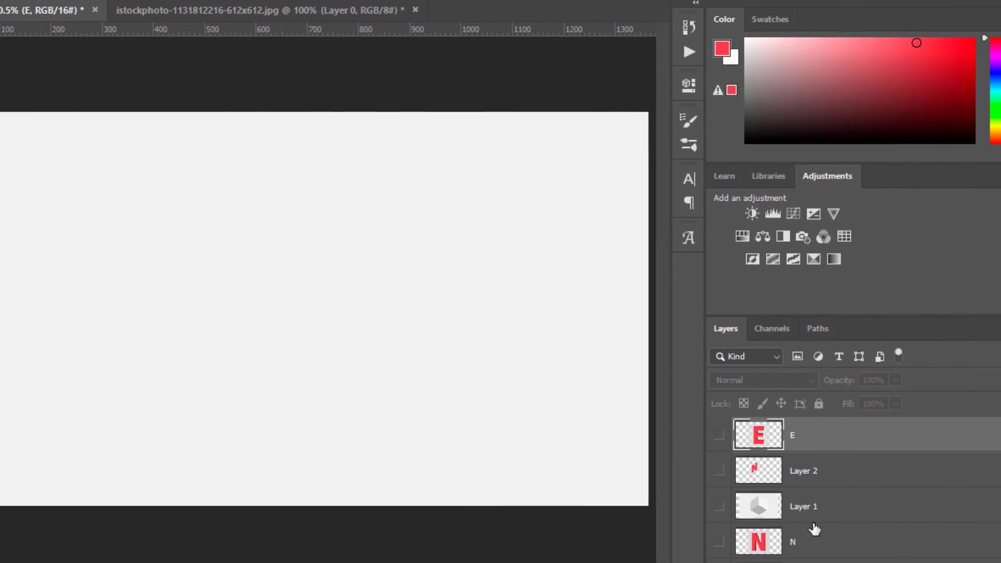
pyautogui.click(813, 481)
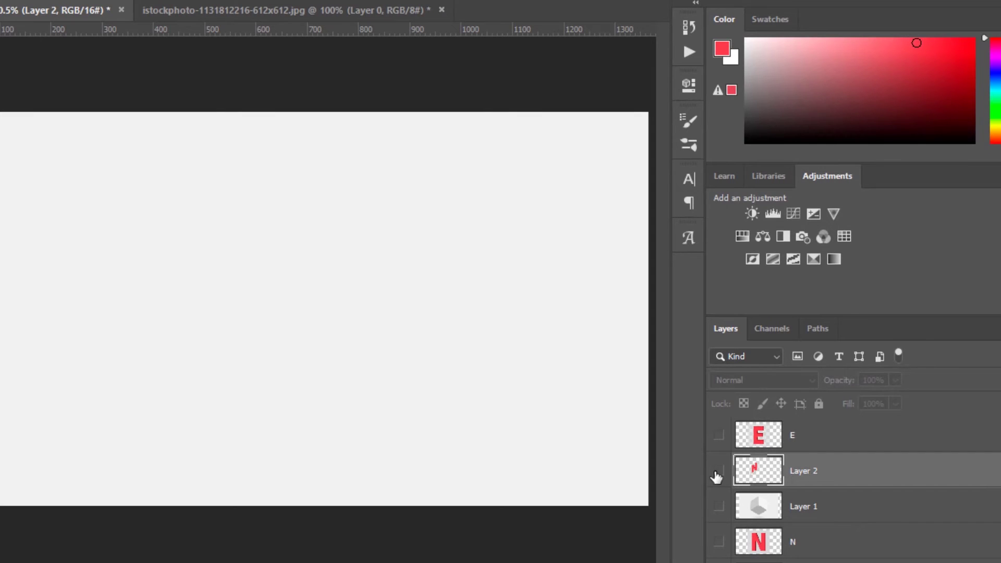
# - Show Layer 2 and paste the copied E artwork into the Vanishing Point filter
pyautogui.click(720, 472)
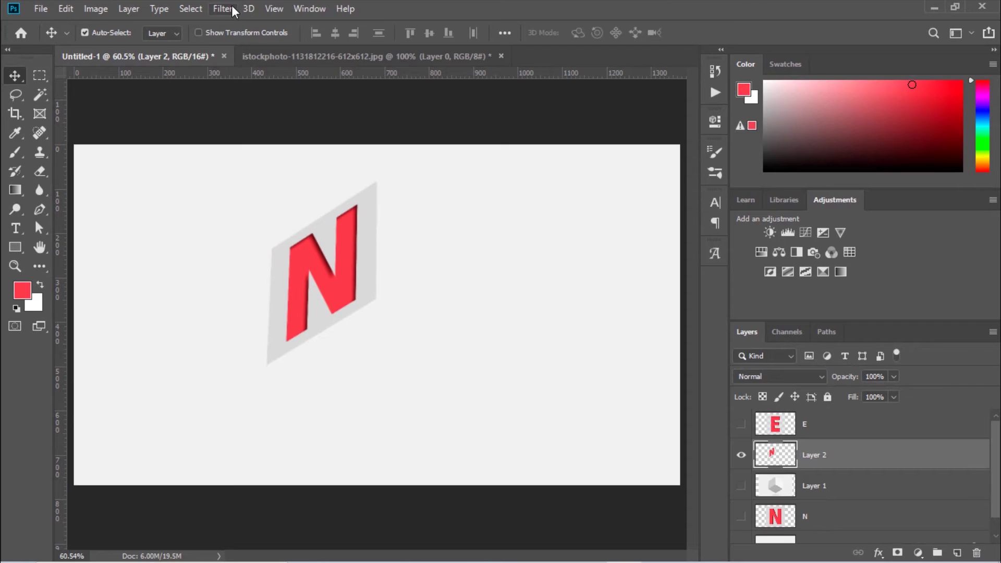
pyautogui.click(233, 10)
pyautogui.click(253, 138)
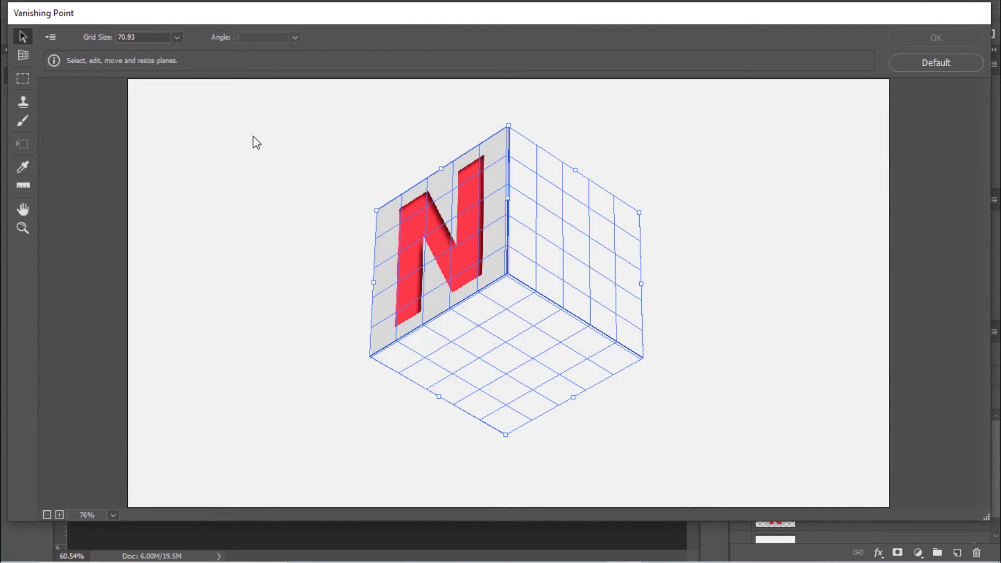
pyautogui.hotkey('ctrl', 'v')
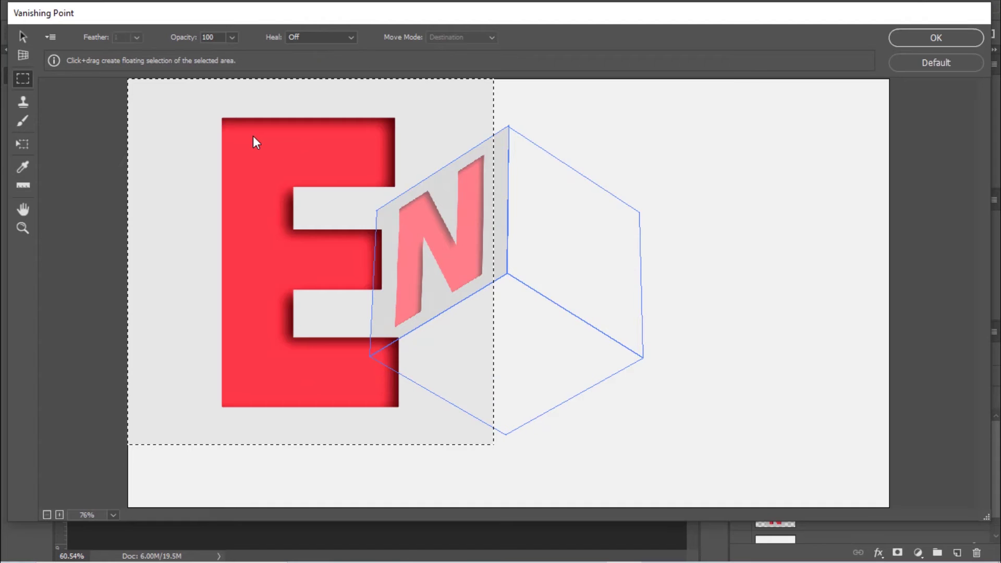
# - Scale down the pasted E and place it on the cube's right face plane
pyautogui.press('t')
pyautogui.moveTo(491, 441); pyautogui.dragTo(312, 265)
pyautogui.moveTo(292, 178); pyautogui.dragTo(596, 257)
pyautogui.moveTo(604, 349); pyautogui.dragTo(613, 296)
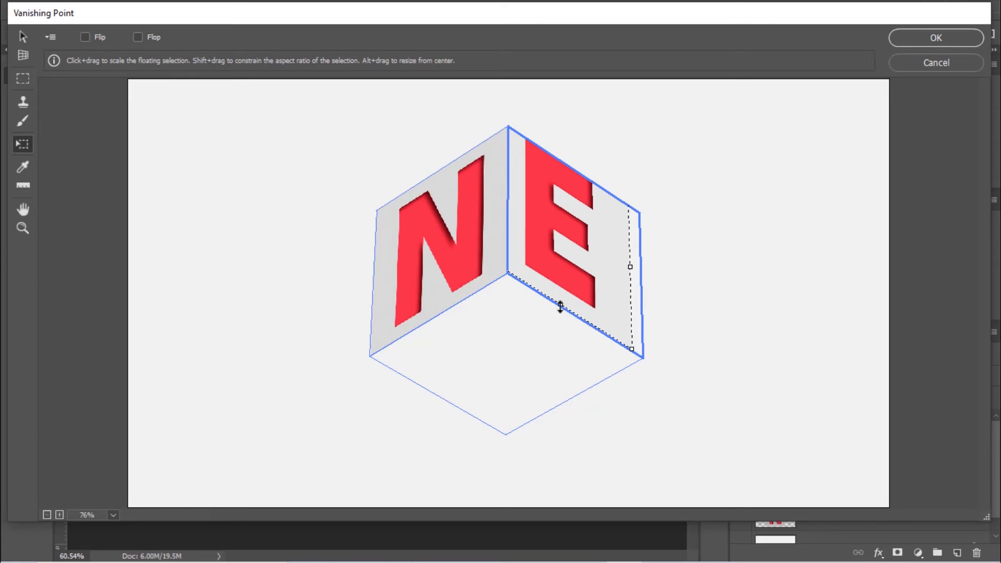
# - Resize and reposition the E so that its gray square covers the cube's right face plane
pyautogui.moveTo(630, 270); pyautogui.dragTo(640, 271)
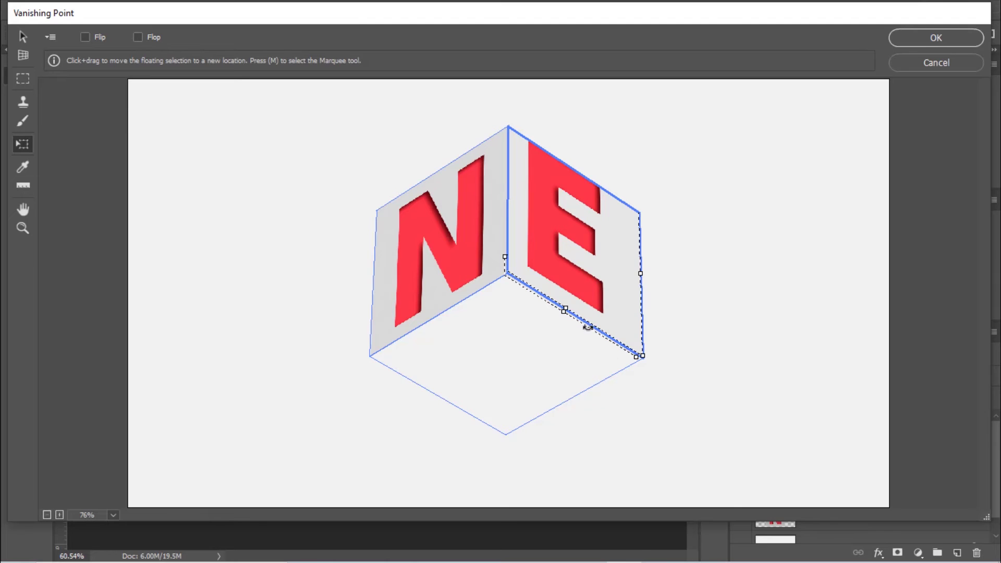
pyautogui.moveTo(641, 356); pyautogui.dragTo(642, 347)
pyautogui.moveTo(608, 251)
pyautogui.mouseDown()
pyautogui.moveTo(608, 266)
pyautogui.moveTo(609, 254)
pyautogui.mouseUp()
pyautogui.moveTo(506, 265); pyautogui.dragTo(529, 230)
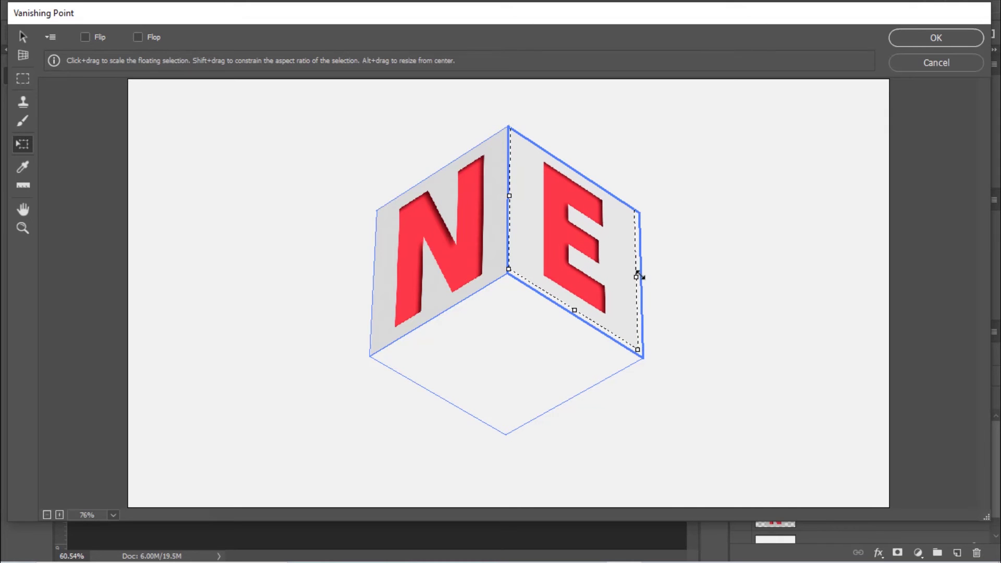
pyautogui.moveTo(637, 277); pyautogui.dragTo(641, 278)
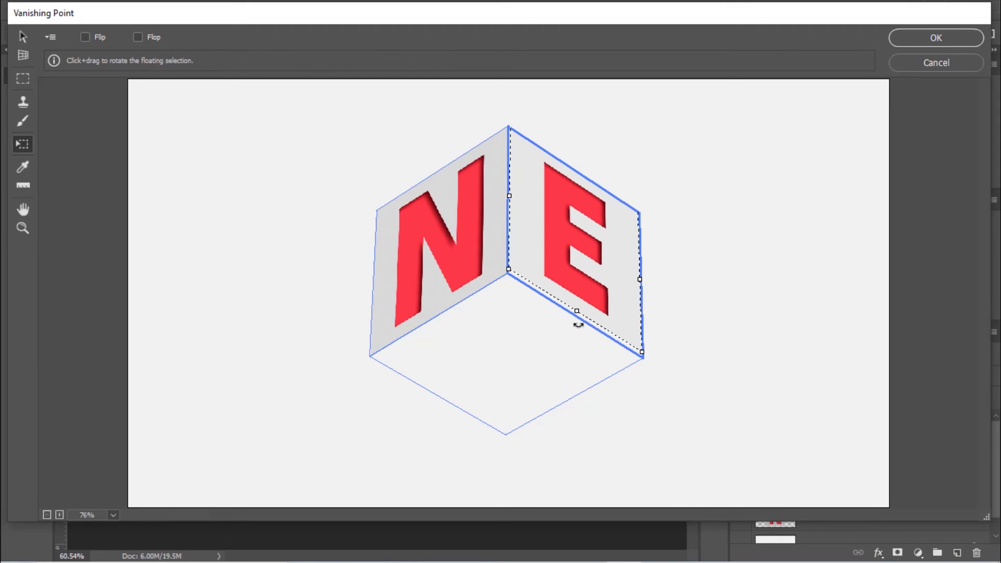
pyautogui.moveTo(578, 311); pyautogui.dragTo(578, 314)
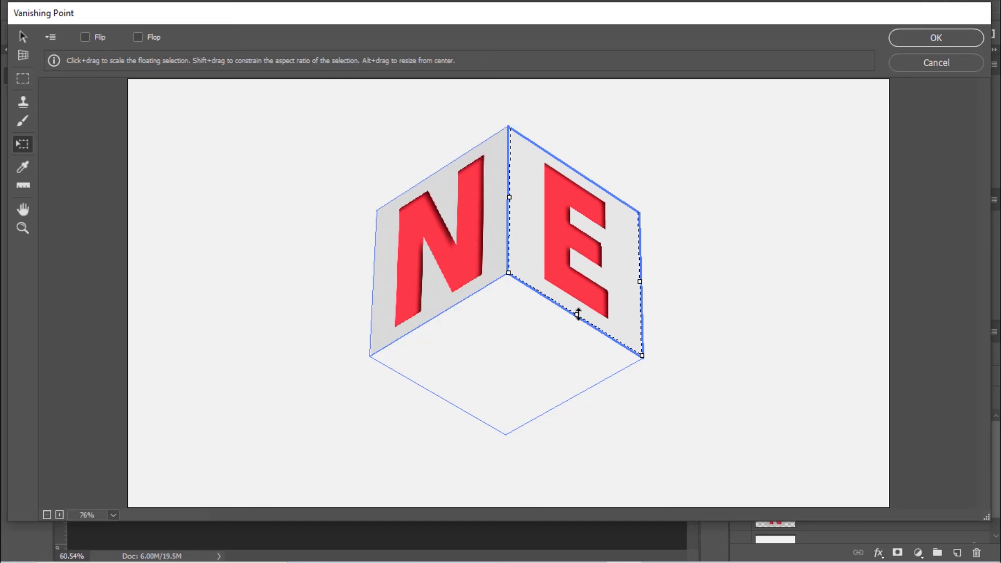
# - Fine-tune the inner, lower and outer edges of the E to match the right plane's borders exactly, and apply the filter
pyautogui.hotkey('ctrl', '=')
pyautogui.hotkey('ctrl', '=')
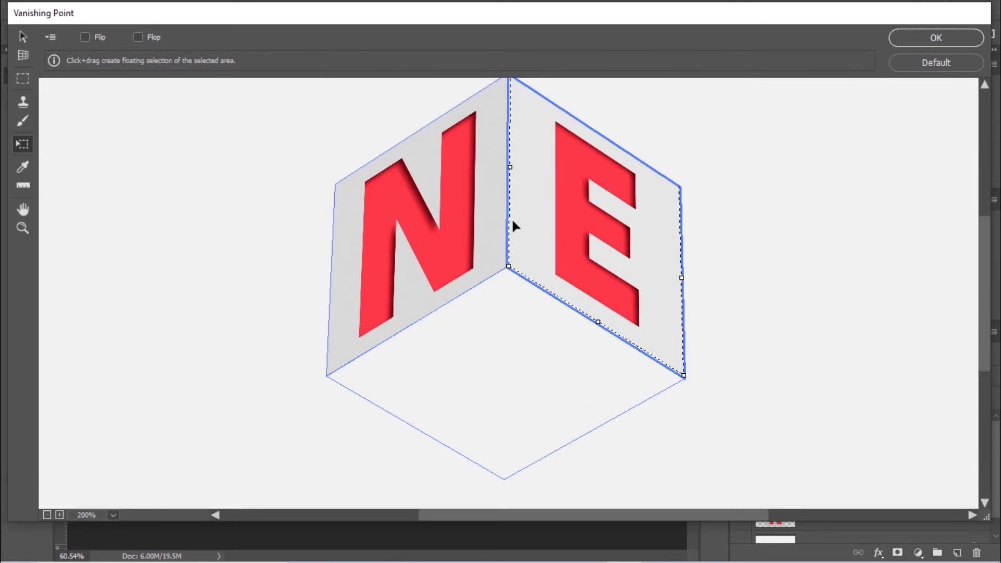
pyautogui.scroll(3, 552, 208)
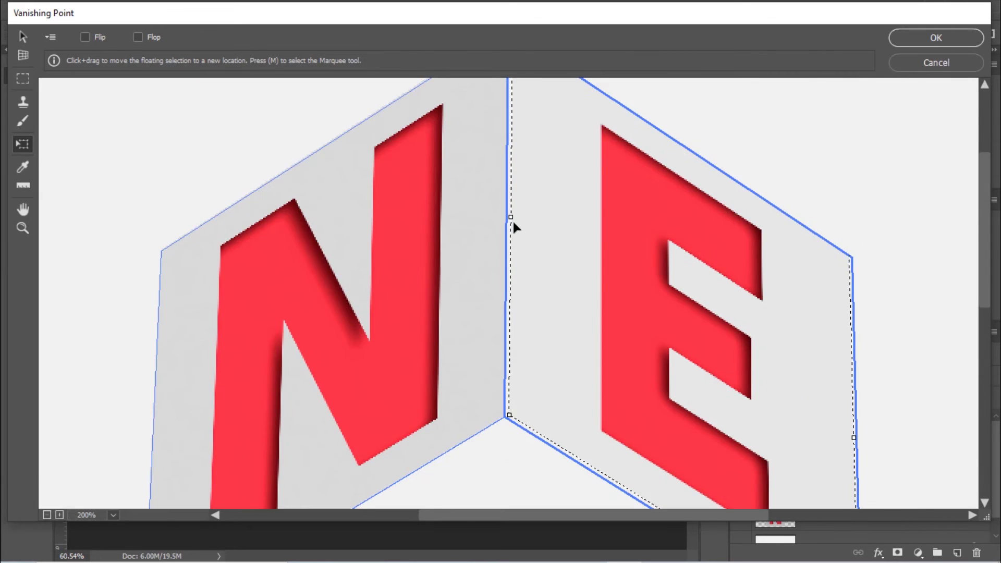
pyautogui.moveTo(509, 216); pyautogui.dragTo(507, 214)
pyautogui.scroll(-3, 626, 297)
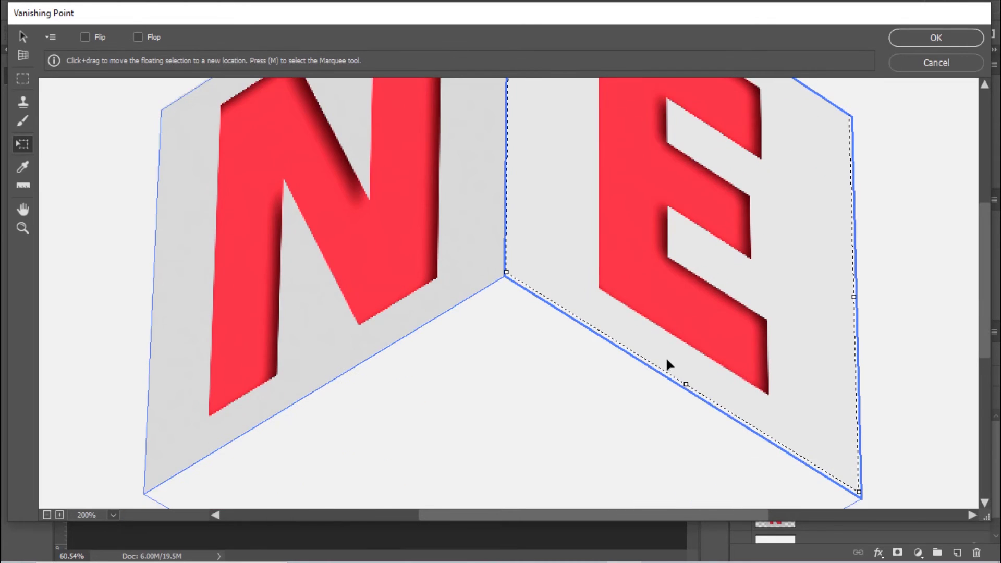
pyautogui.moveTo(687, 384); pyautogui.dragTo(687, 386)
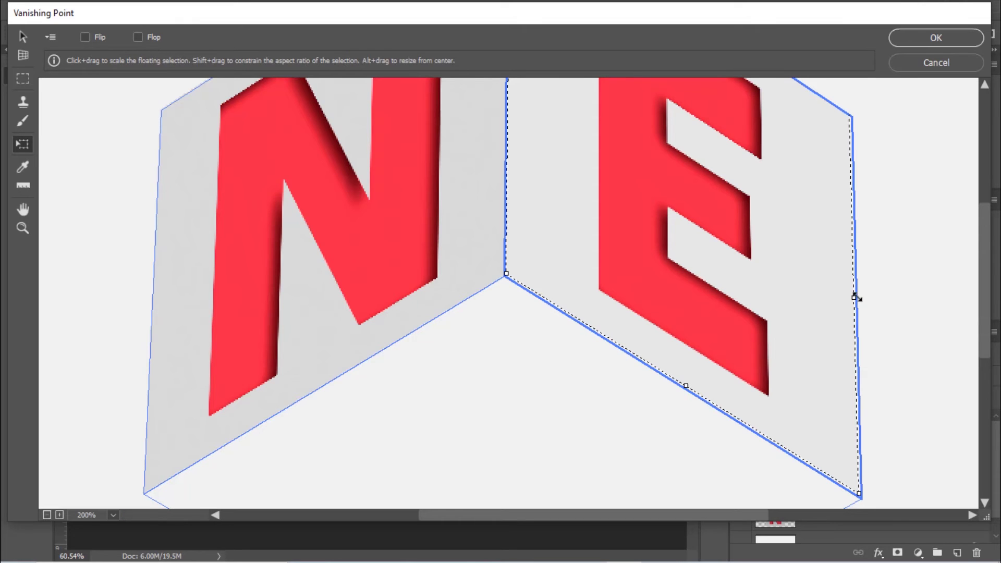
pyautogui.moveTo(856, 297); pyautogui.dragTo(859, 298)
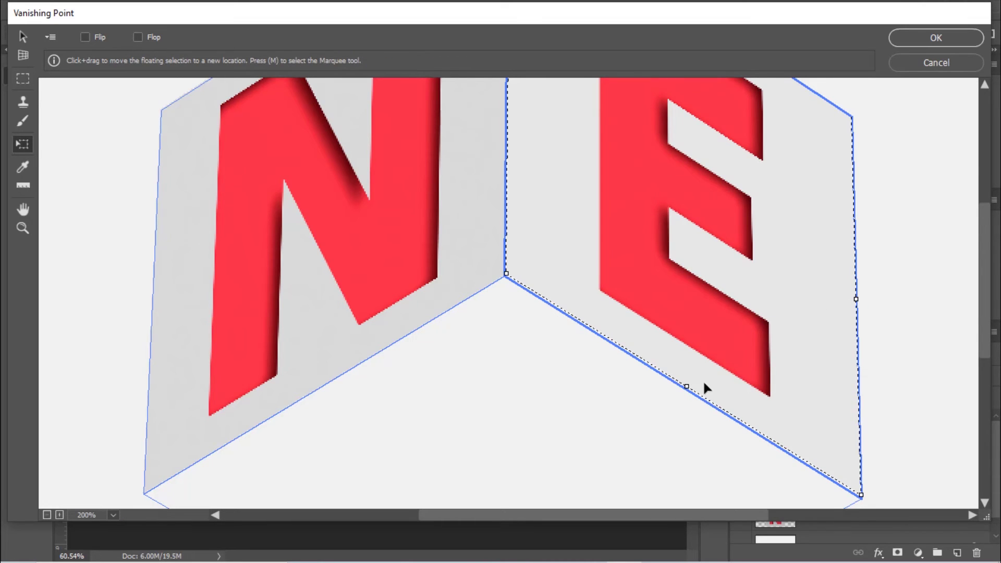
pyautogui.moveTo(687, 385); pyautogui.dragTo(687, 387)
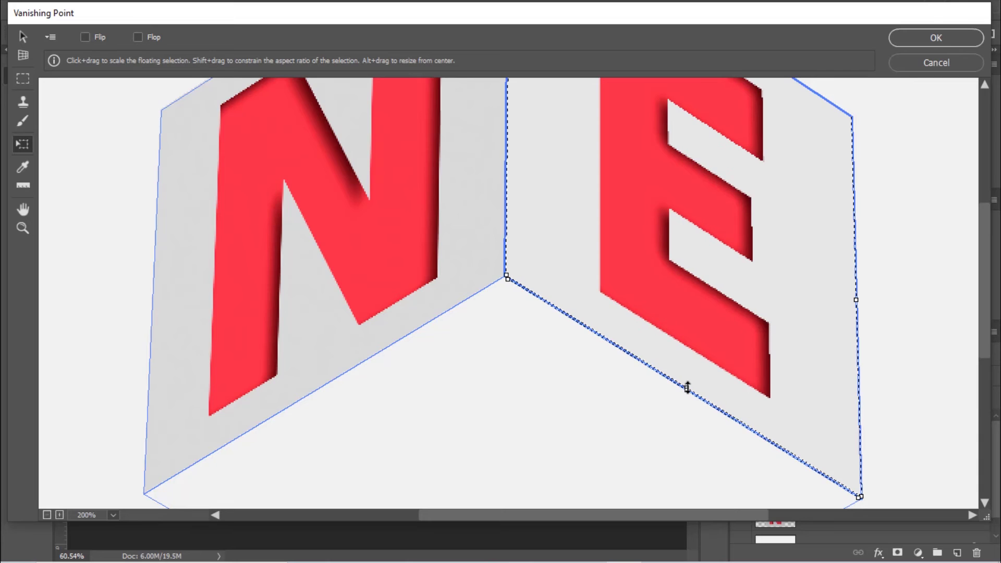
pyautogui.click(932, 42)
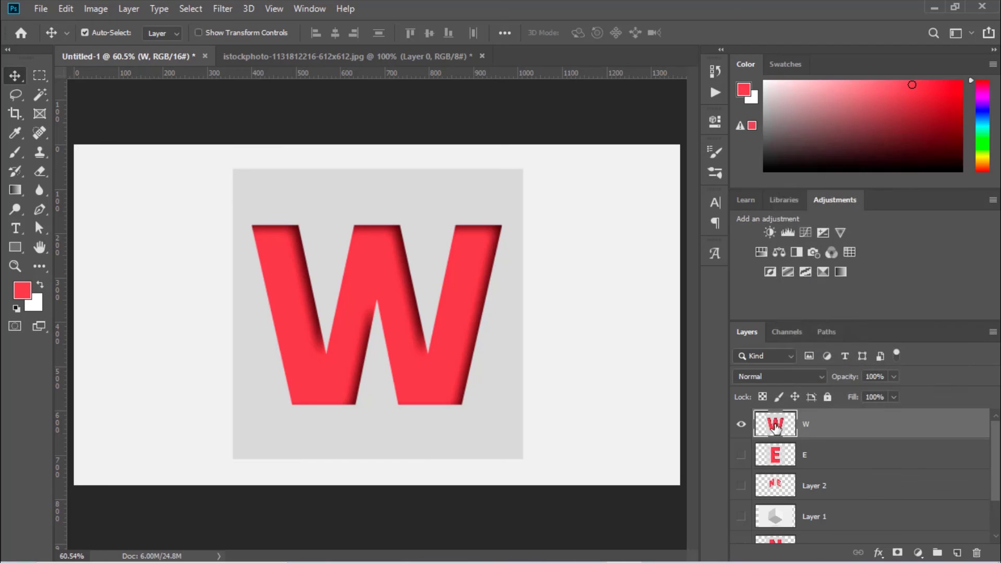
# - Select the pixels of the W layer and copy them
pyautogui.rightClick(775, 423)
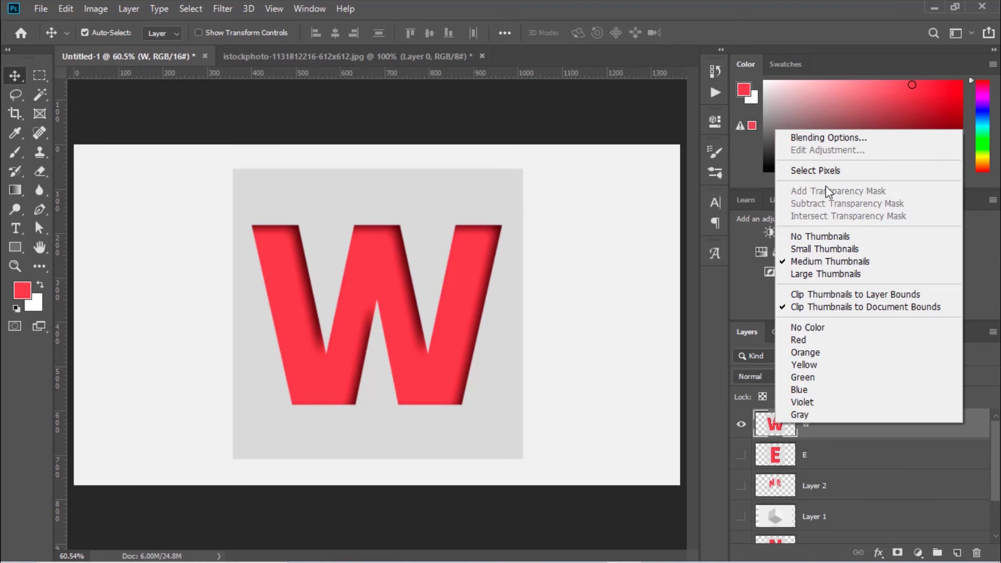
pyautogui.click(827, 169)
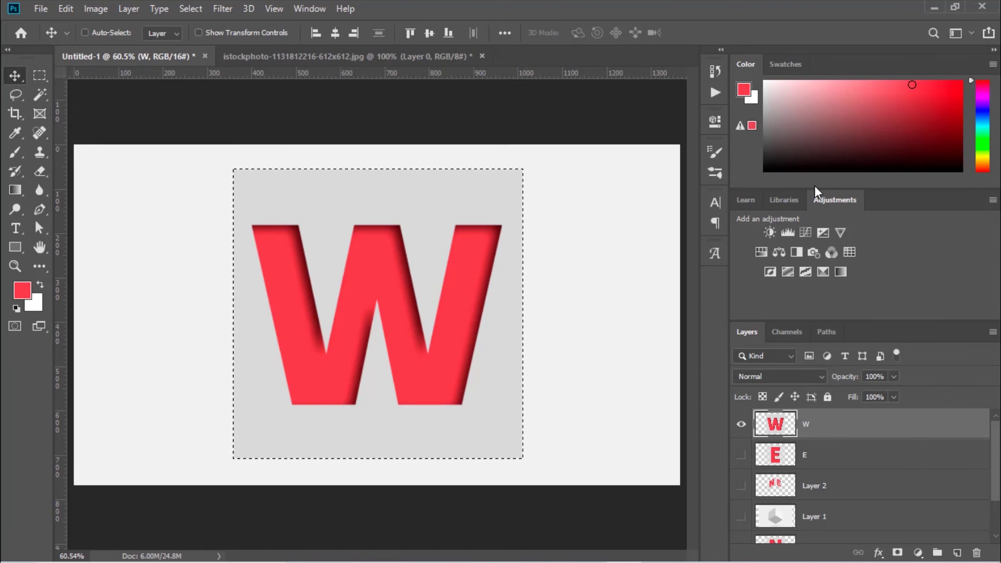
pyautogui.hotkey('ctrl', 'c')
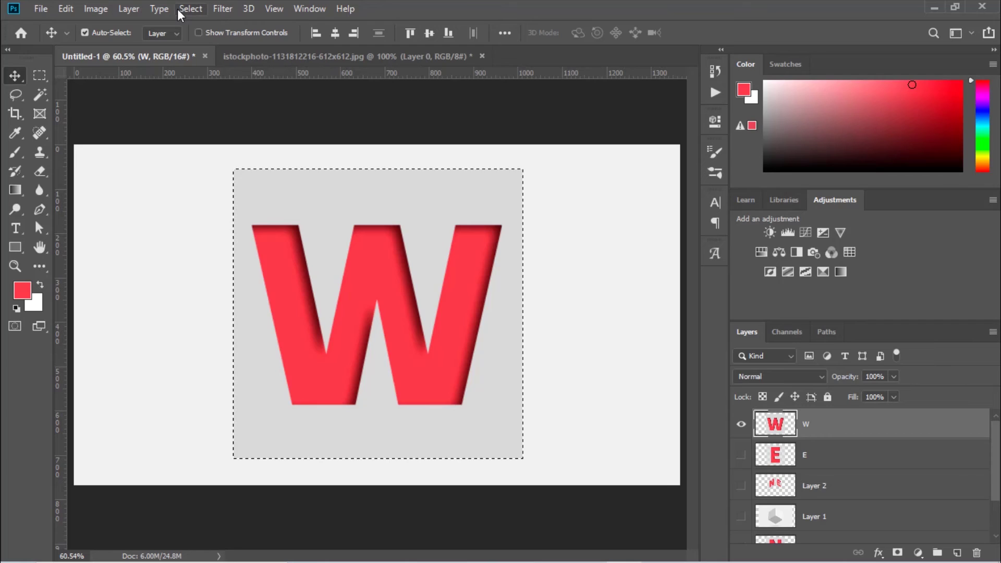
# - Clear the selection, hide the W layer, and make Layer 2 visible and active
pyautogui.click(188, 9)
pyautogui.click(199, 38)
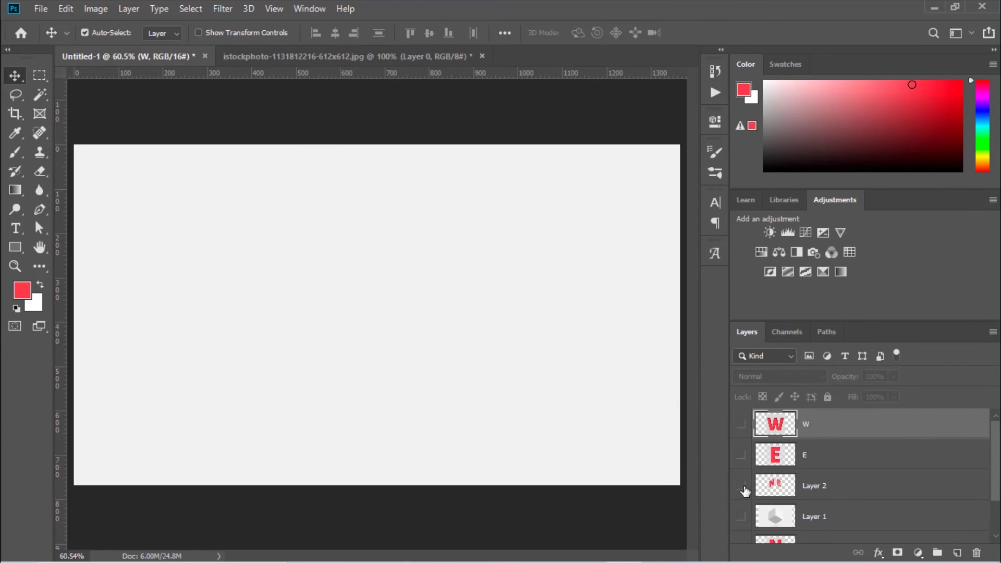
pyautogui.click(807, 489)
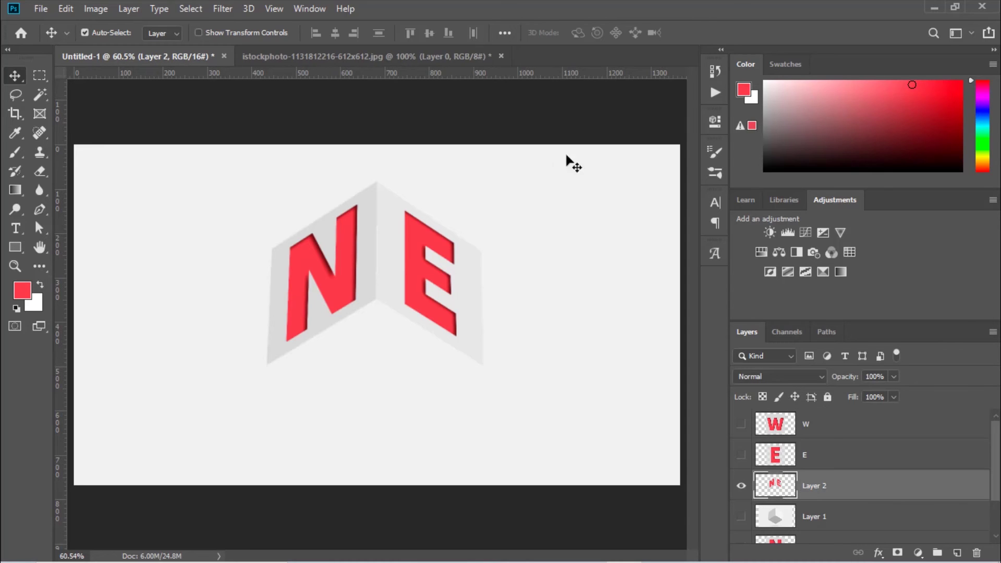
# - Paste the copied W artwork into the Vanishing Point filter and scale it down
pyautogui.click(224, 11)
pyautogui.click(268, 140)
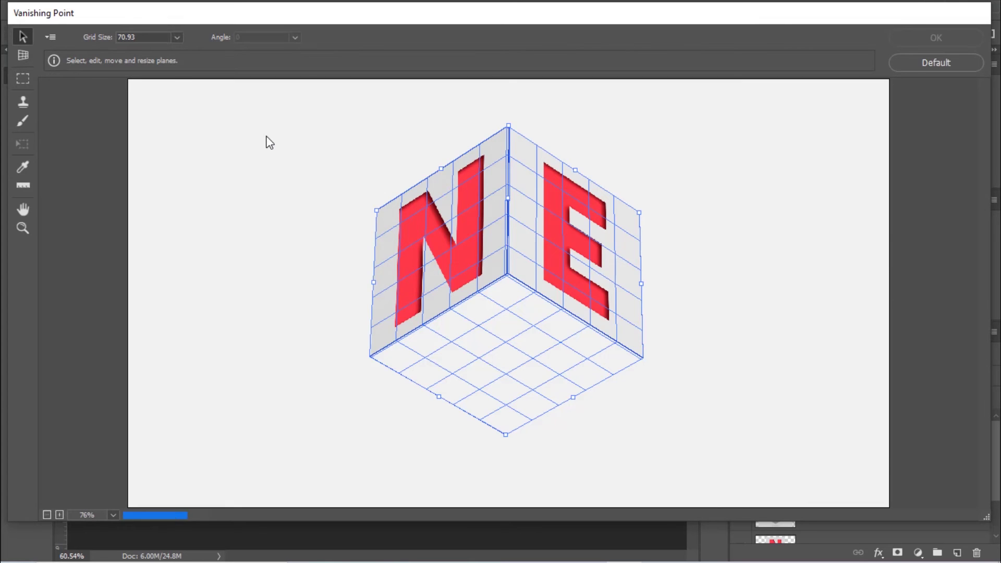
pyautogui.hotkey('ctrl', 'v')
pyautogui.press('t')
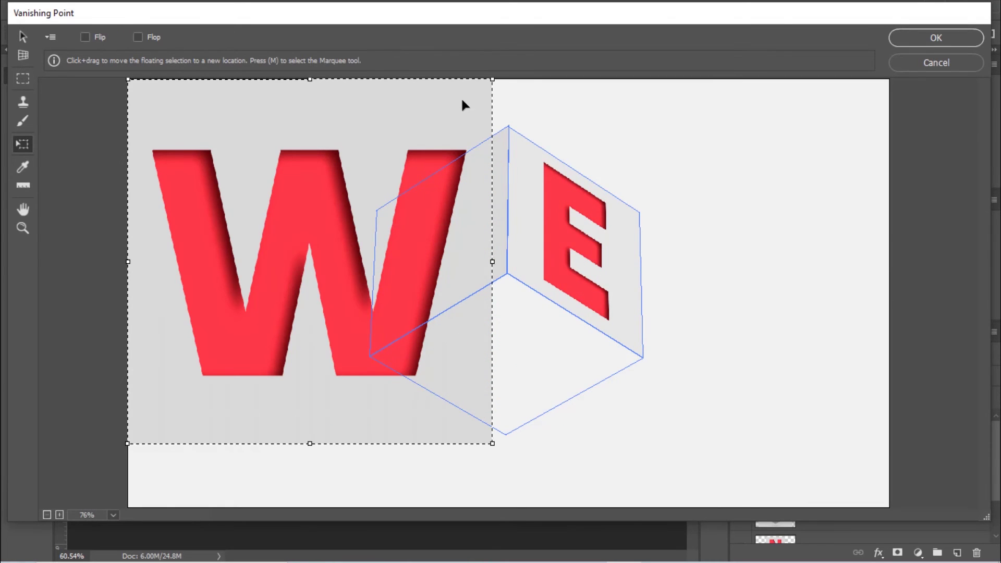
pyautogui.moveTo(491, 80); pyautogui.dragTo(337, 195)
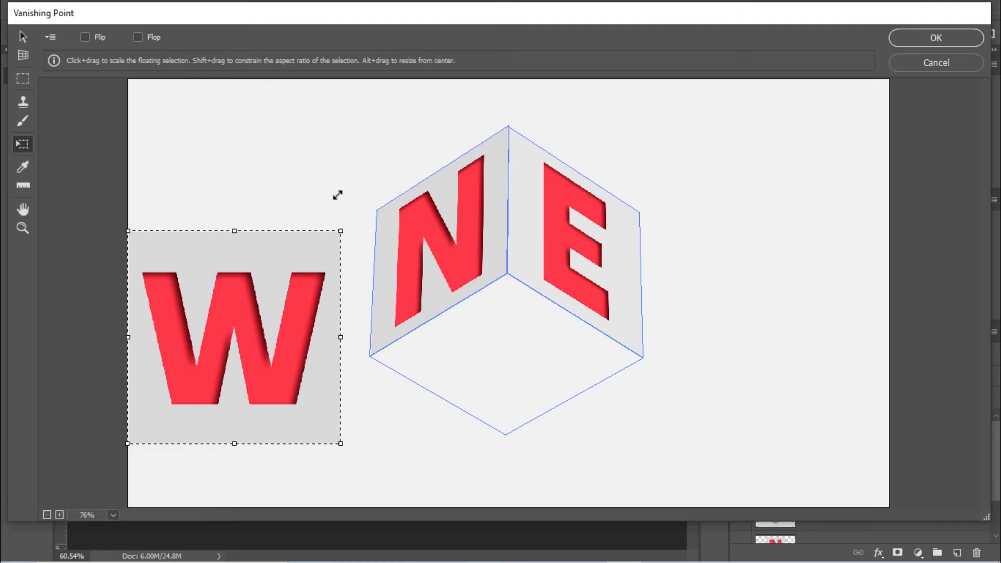
# - Place the W on the cube's bottom face plane, stretch it to cover the whole plane, and apply the filter
pyautogui.moveTo(282, 257); pyautogui.dragTo(456, 383)
pyautogui.moveTo(466, 327); pyautogui.dragTo(503, 289)
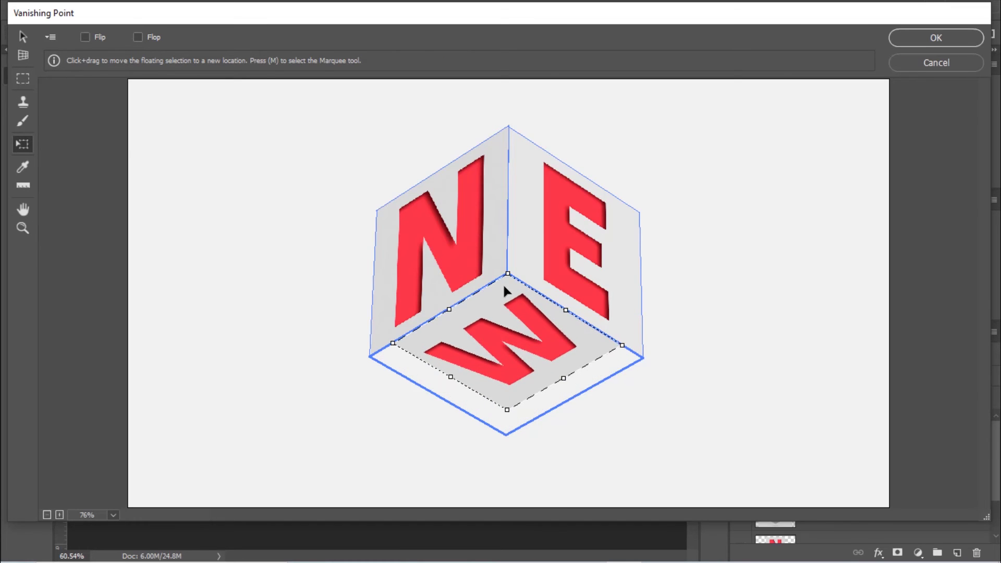
pyautogui.moveTo(507, 409); pyautogui.dragTo(506, 438)
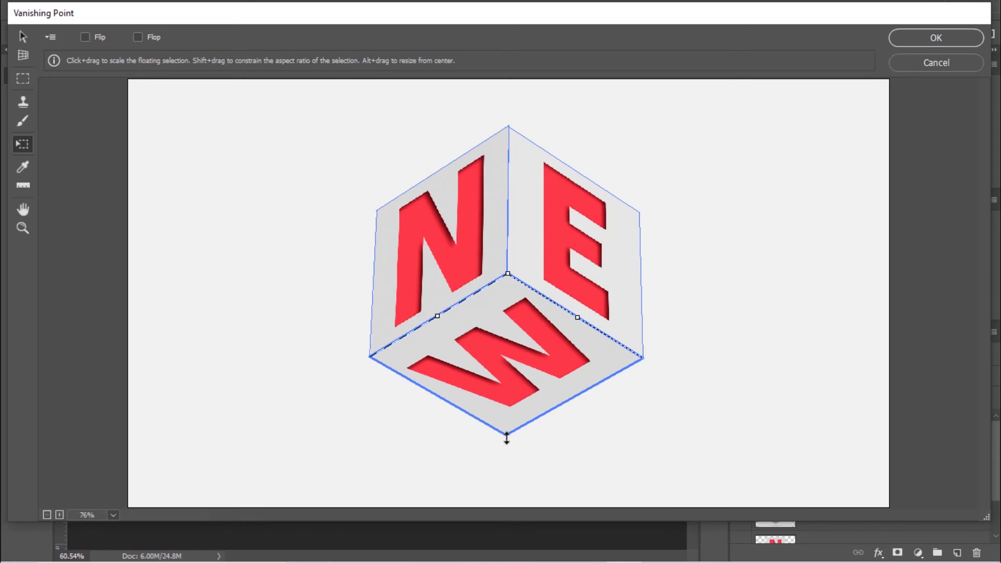
pyautogui.click(947, 40)
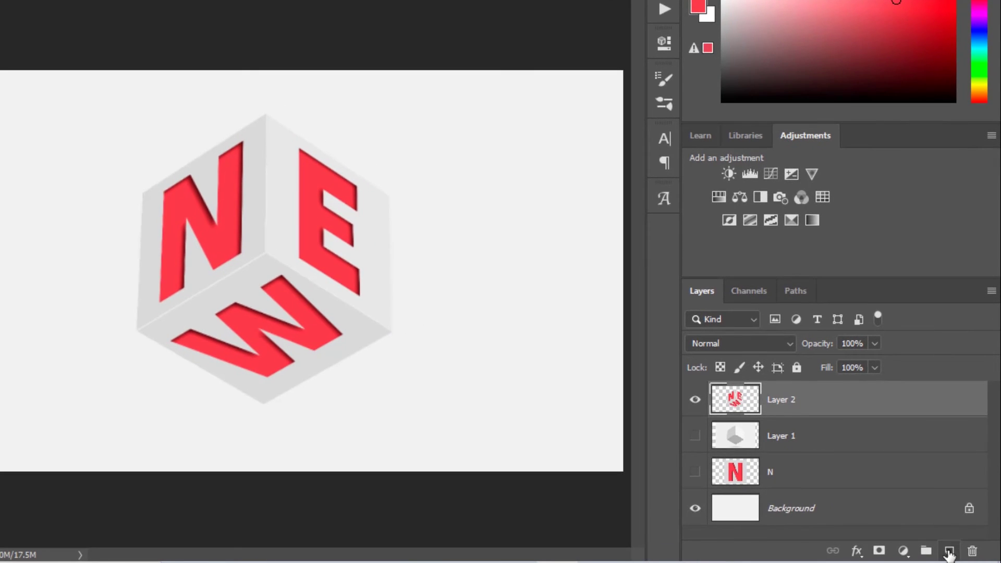
# - On a new layer, draw a closed Pen tool path through the four corners of the cube's right face
pyautogui.click(949, 552)
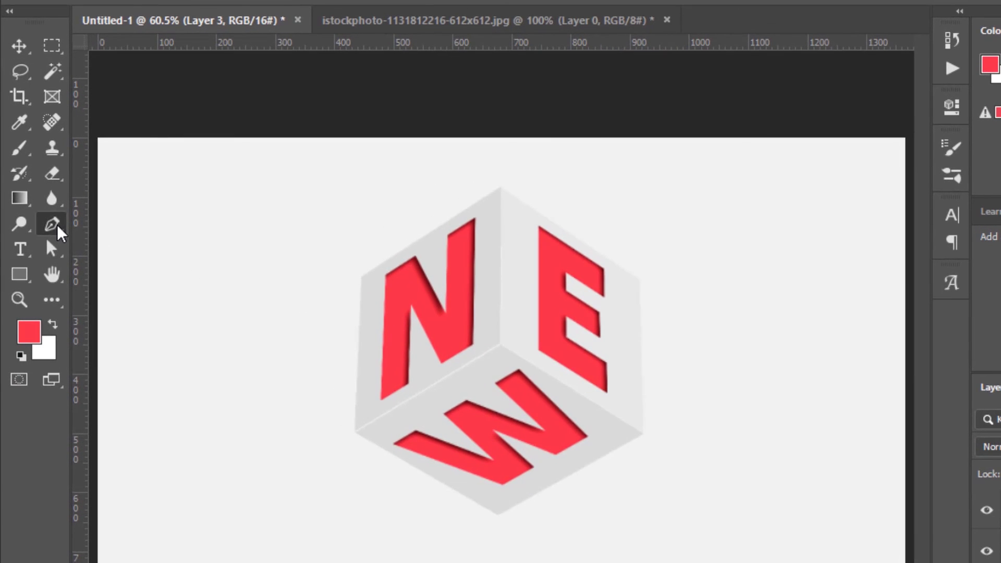
pyautogui.click(57, 225)
pyautogui.hotkey('ctrl', '+')
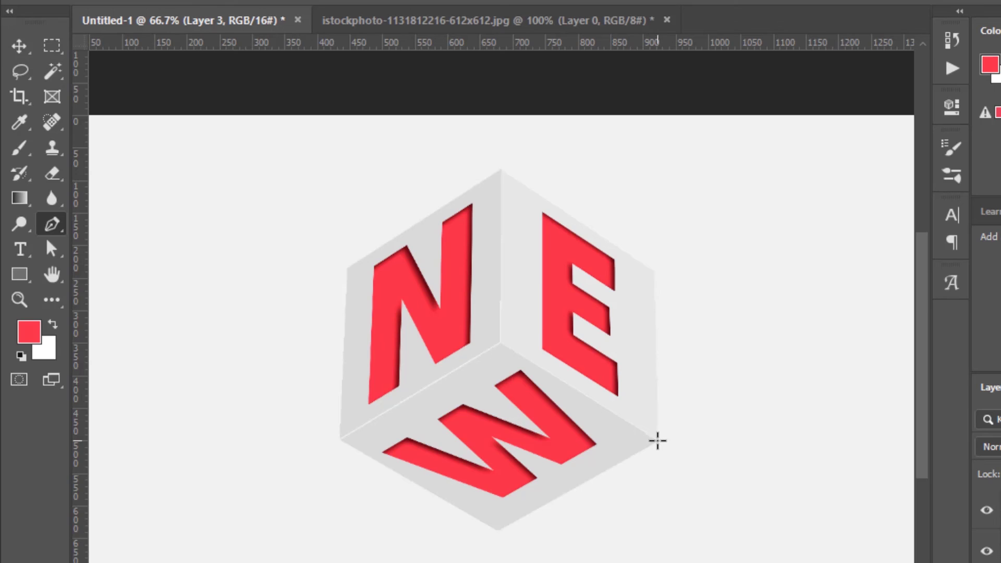
pyautogui.hotkey('ctrl', '+')
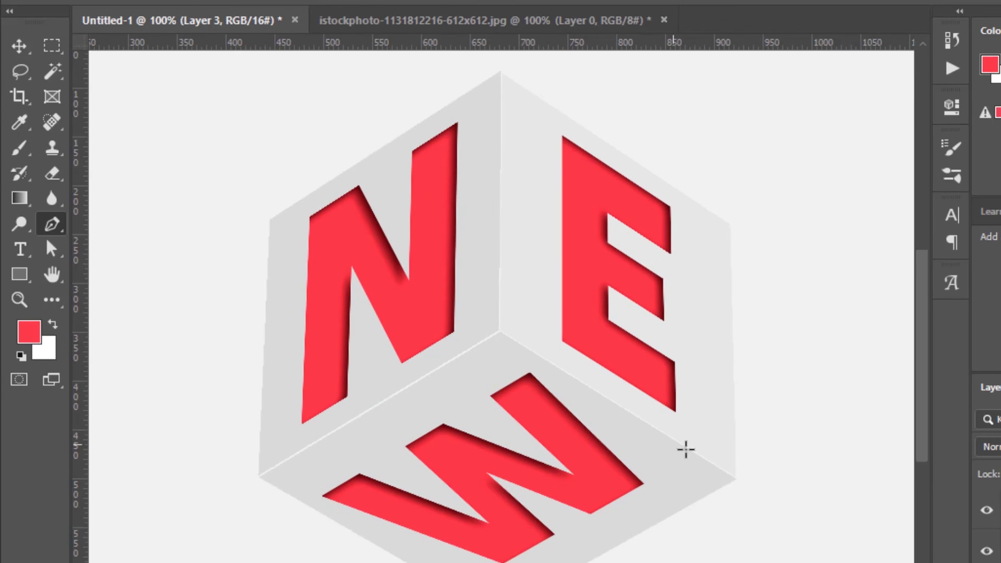
pyautogui.click(734, 479)
pyautogui.click(499, 329)
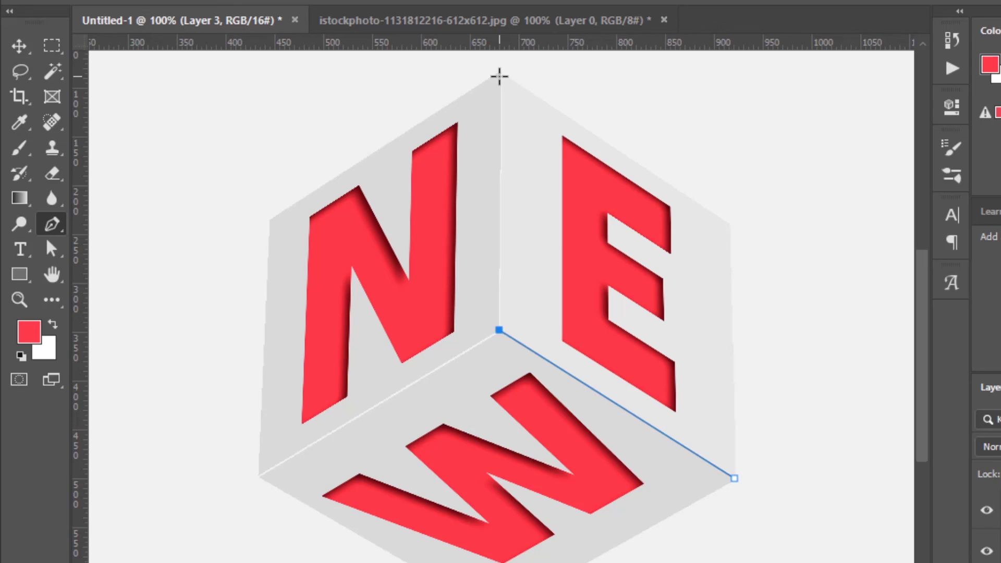
pyautogui.click(499, 75)
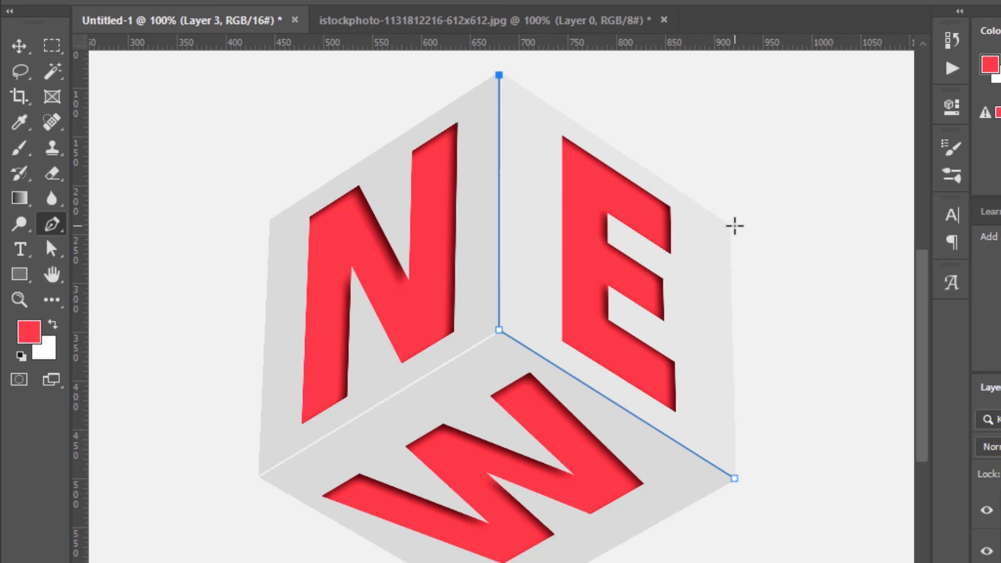
pyautogui.click(728, 225)
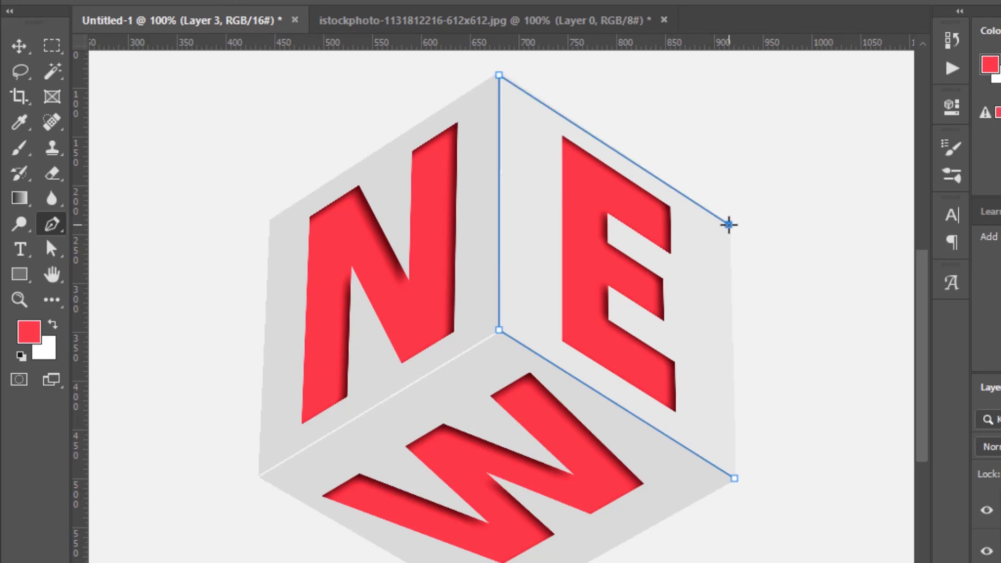
pyautogui.click(735, 478)
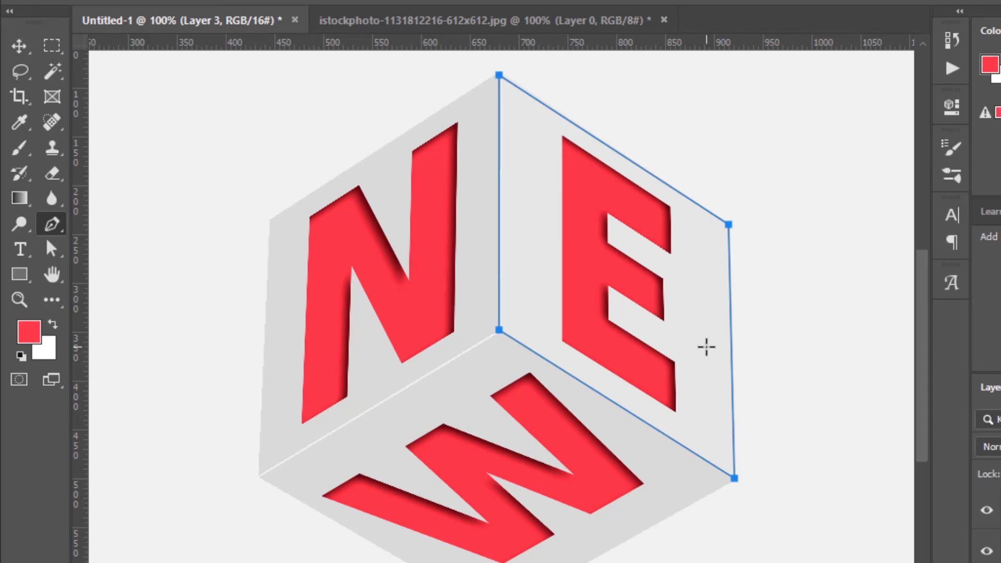
# - Convert the path around the cube's right face into a new anti-aliased selection with a 0-pixel feather radius
pyautogui.rightClick(706, 347)
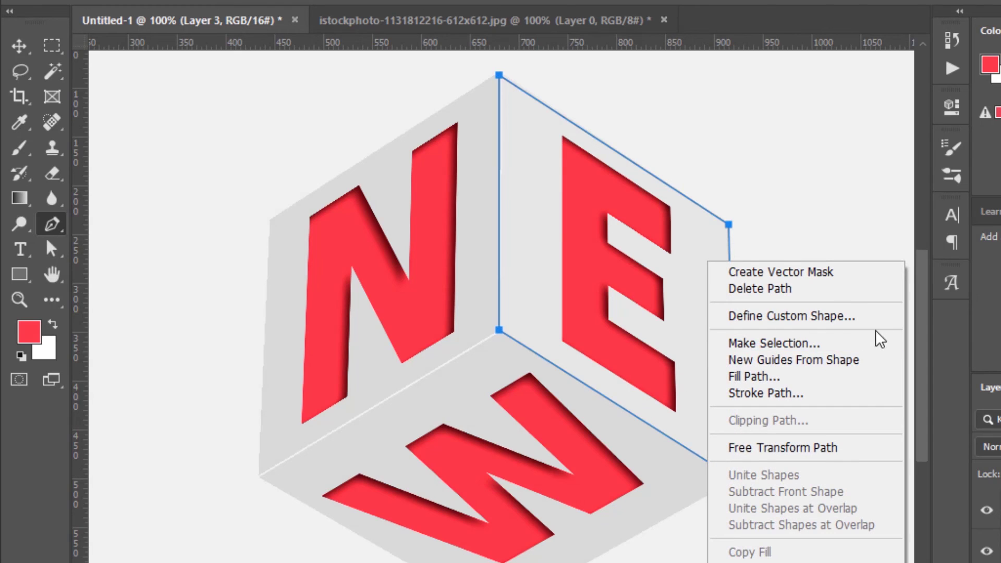
pyautogui.click(808, 346)
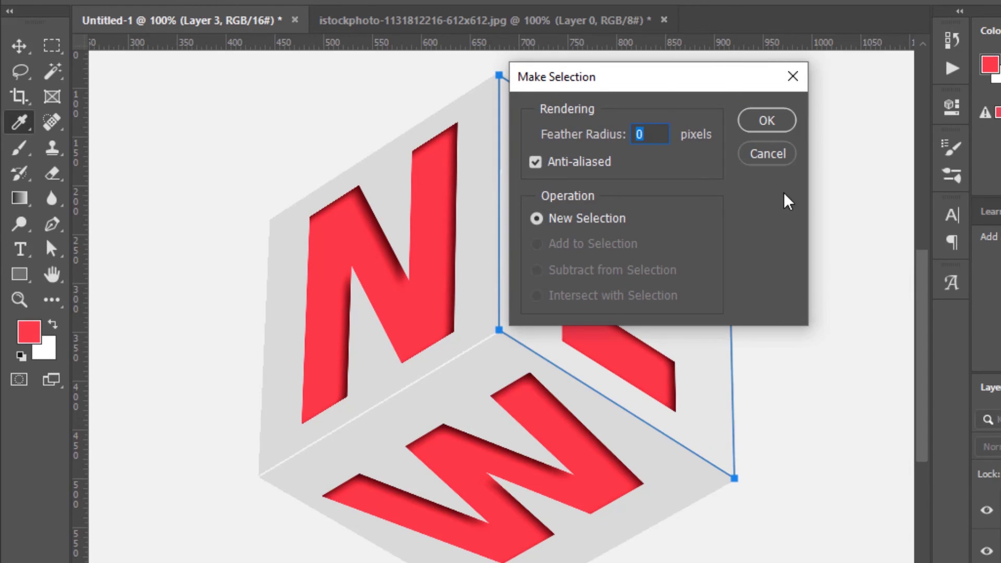
pyautogui.click(780, 123)
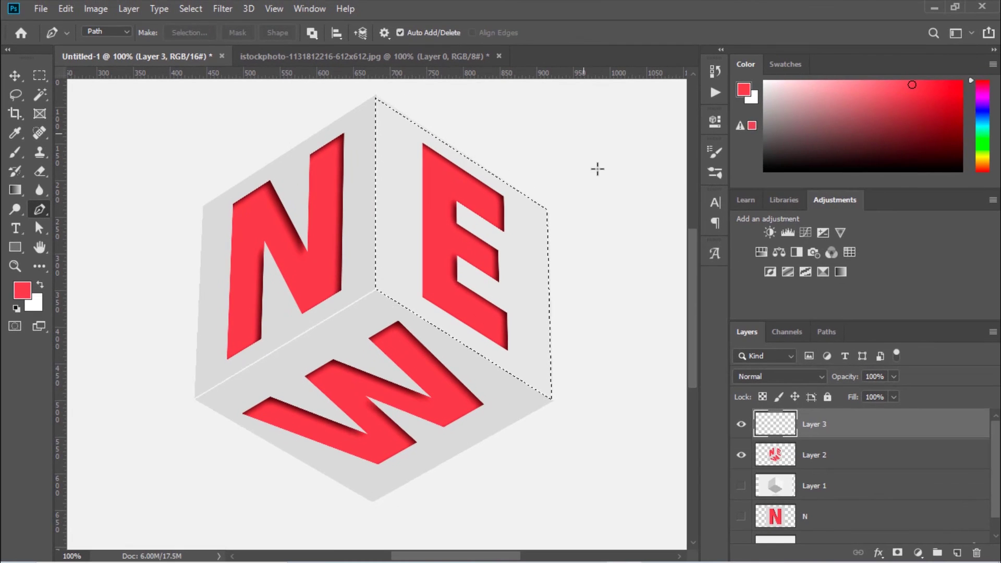
# - Set the foreground colour to dark grey #545454 and brush it over the whole selected right face on Layer 3
pyautogui.click(15, 153)
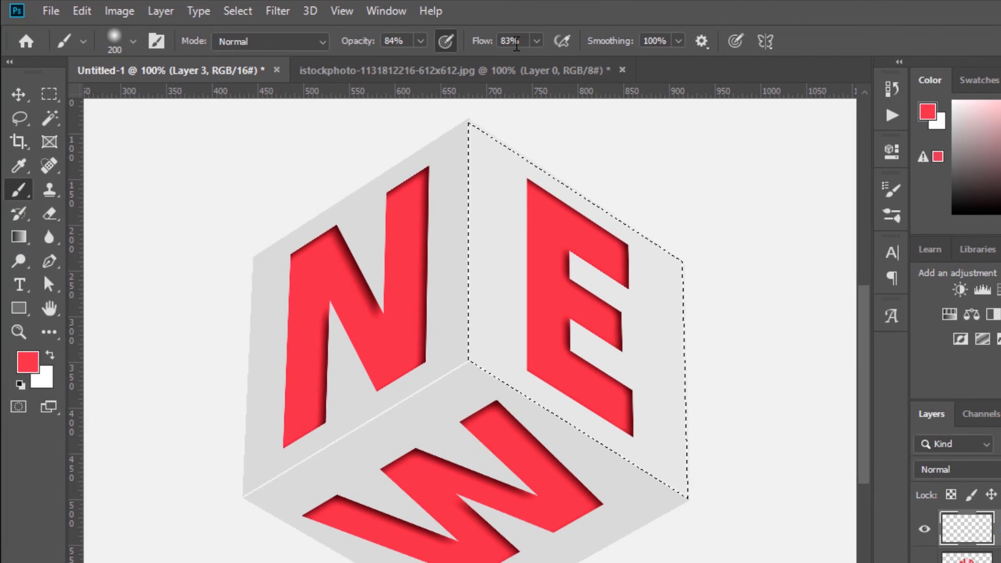
pyautogui.click(27, 362)
pyautogui.click(621, 330)
pyautogui.moveTo(605, 330); pyautogui.dragTo(595, 340)
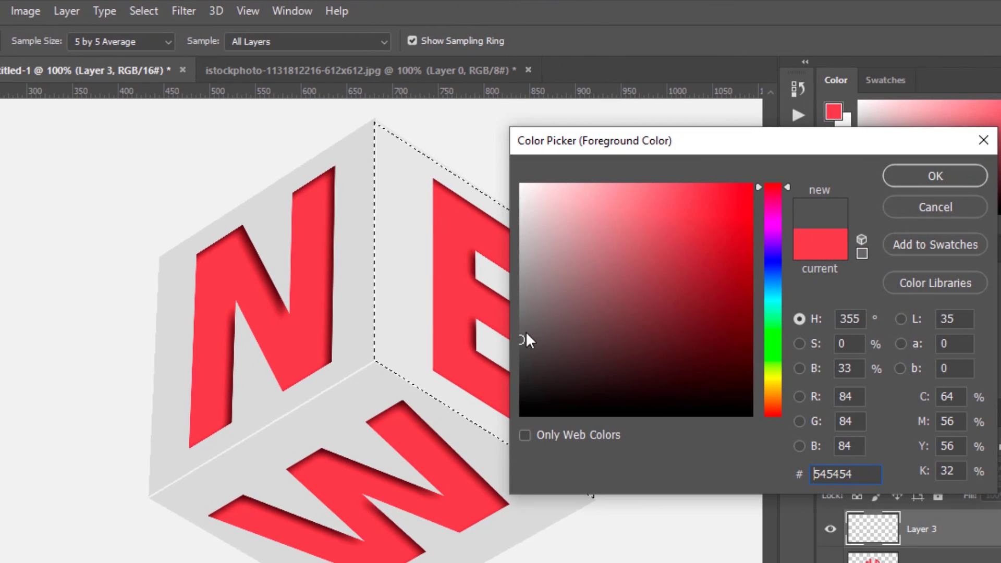
pyautogui.click(921, 180)
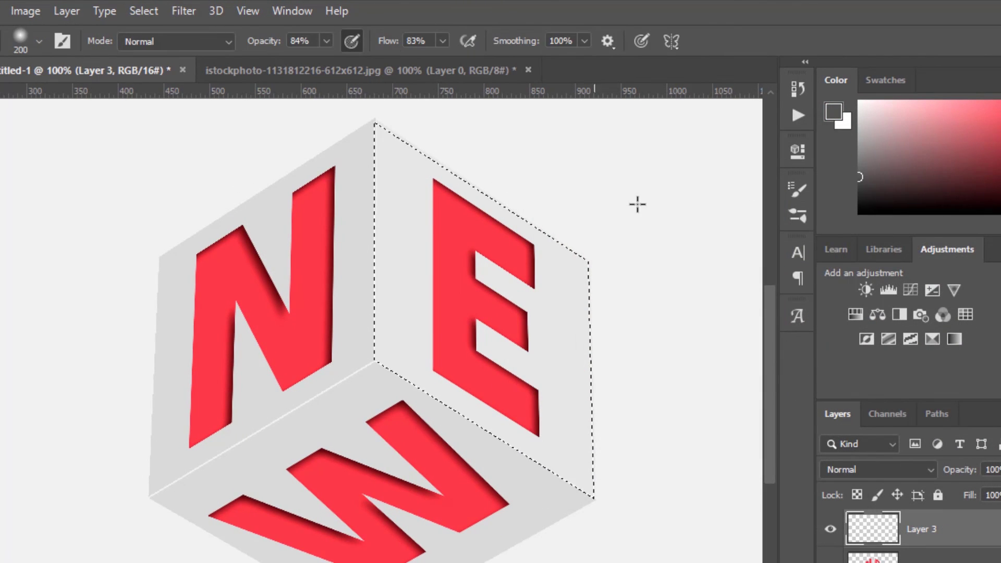
pyautogui.moveTo(540, 243)
pyautogui.mouseDown()
pyautogui.moveTo(411, 293)
pyautogui.moveTo(414, 167)
pyautogui.moveTo(442, 194)
pyautogui.moveTo(585, 440)
pyautogui.moveTo(599, 446)
pyautogui.moveTo(618, 433)
pyautogui.mouseUp()
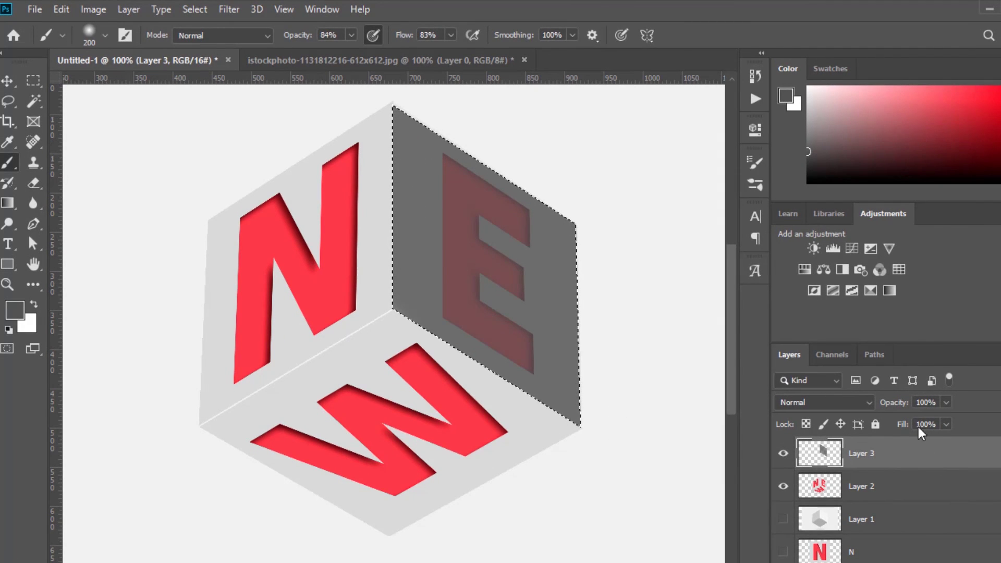
# - Set Layer 3's blend mode to Multiply and its opacity to 36% to shade the E face
pyautogui.moveTo(908, 408); pyautogui.dragTo(889, 408)
pyautogui.click(840, 405)
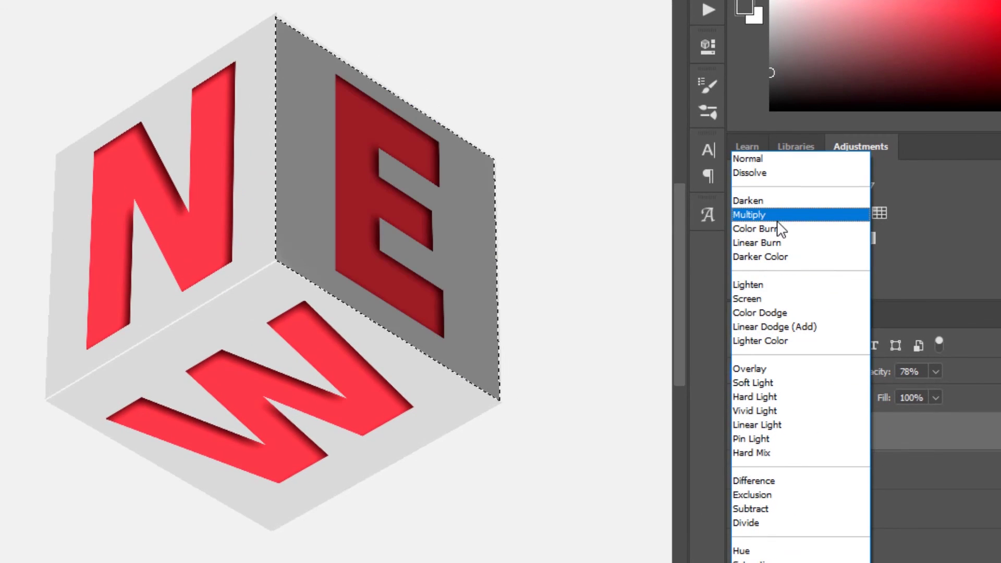
pyautogui.click(779, 222)
pyautogui.moveTo(872, 376); pyautogui.dragTo(854, 379)
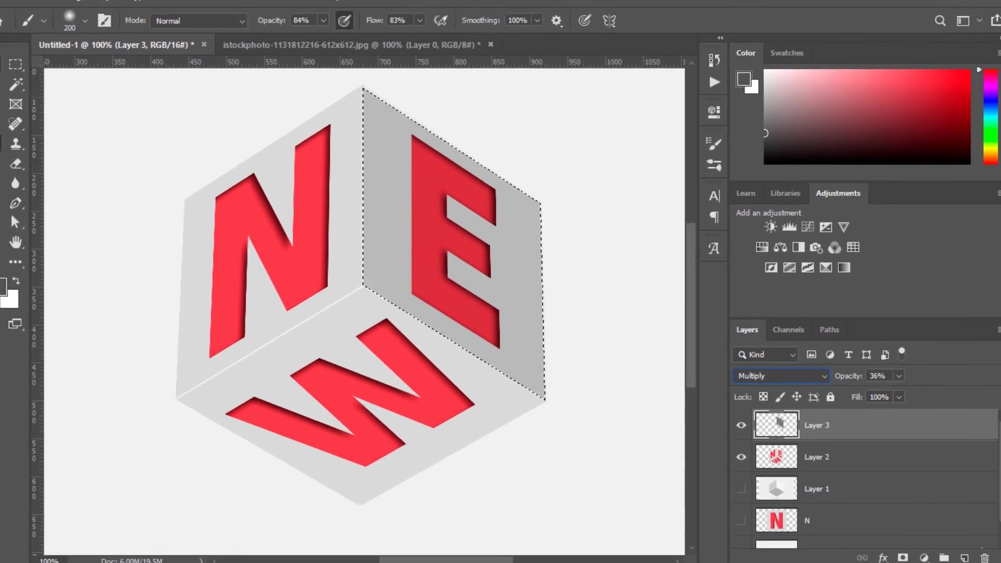
# - Fit the whole canvas in view and clear the selection around the right face
pyautogui.press('v')
pyautogui.click(596, 238)
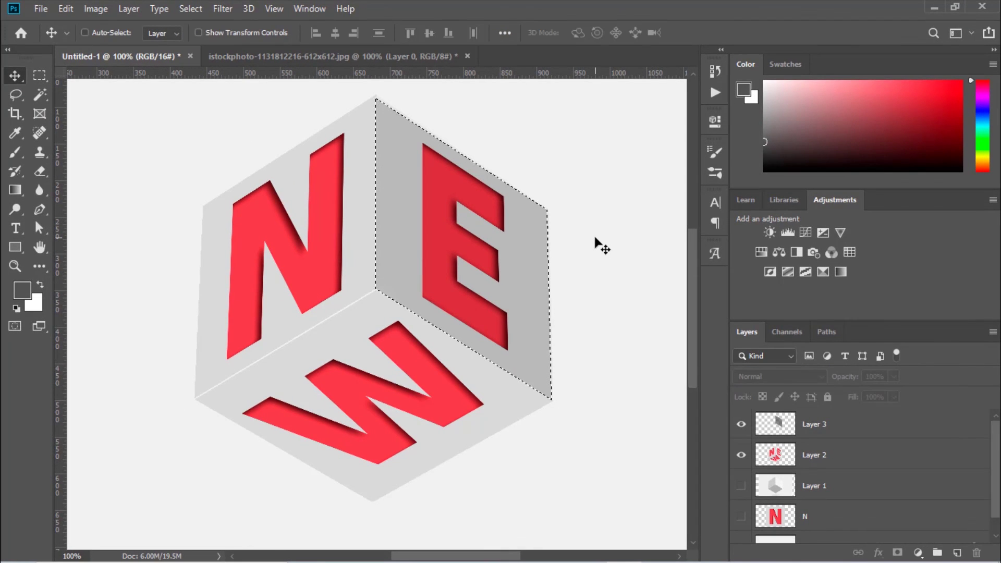
pyautogui.hotkey('ctrl', '0')
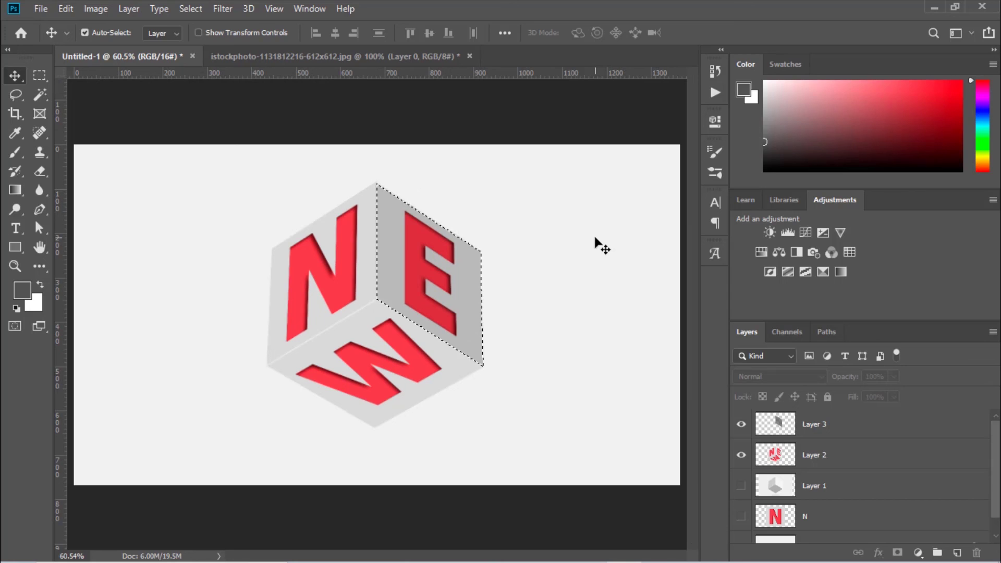
pyautogui.click(192, 10)
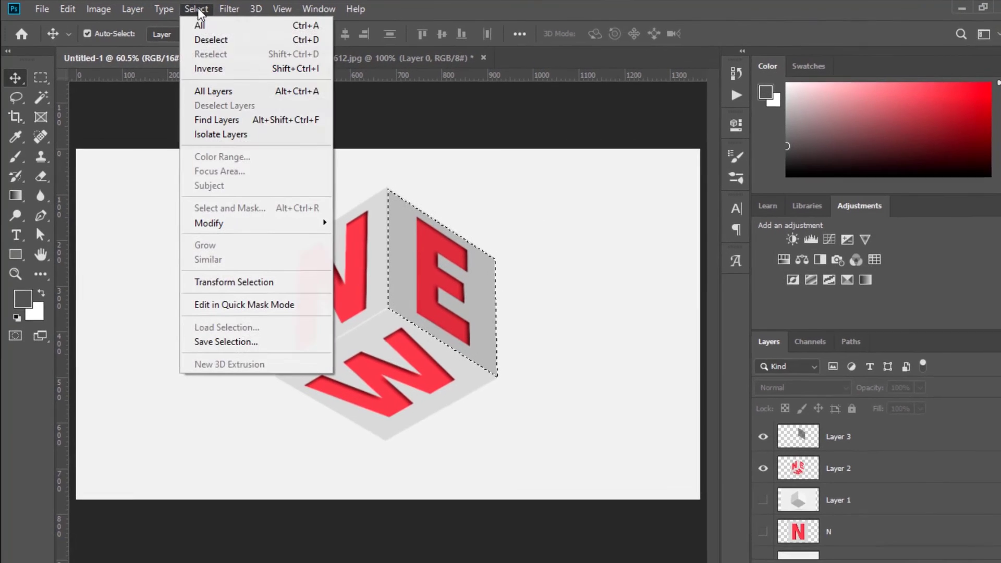
pyautogui.click(216, 42)
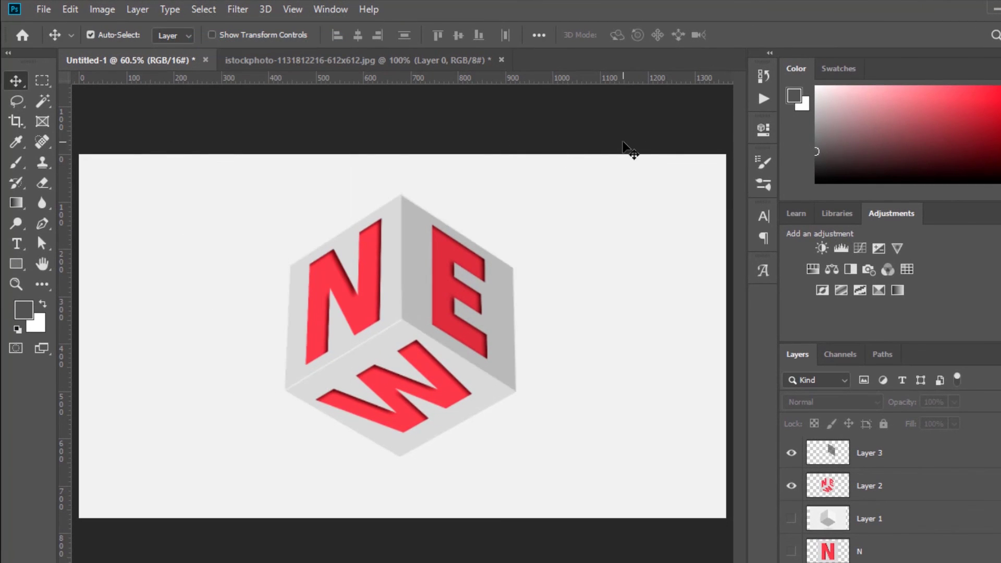